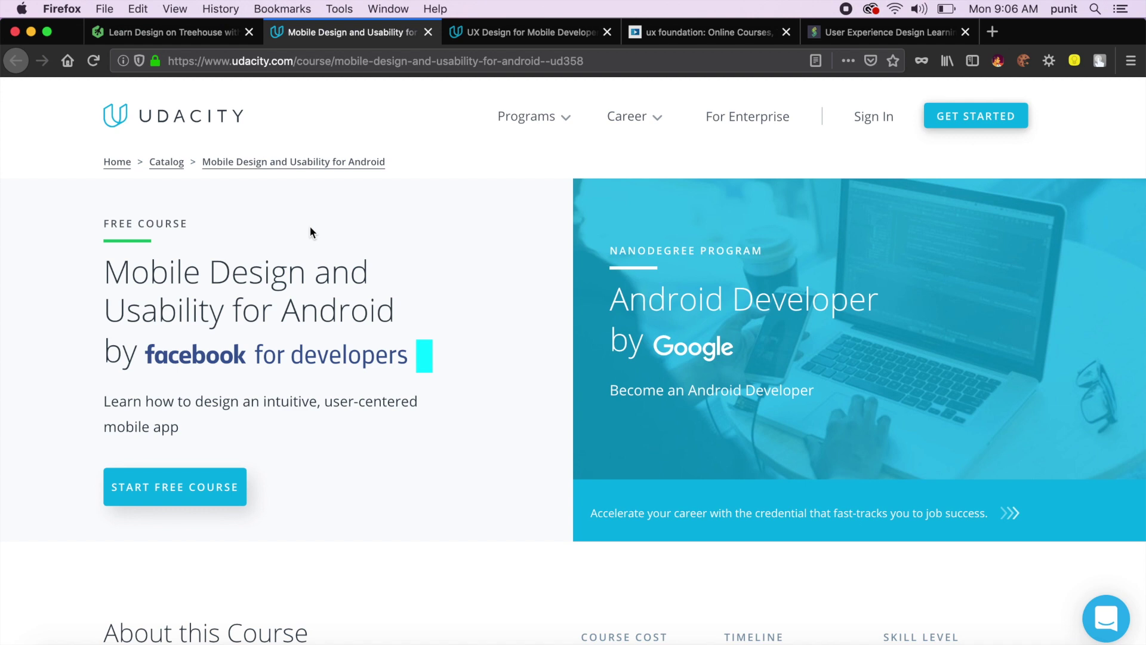
{"action": "scroll", "coordinate": [310, 231], "scroll_direction": "down", "scroll_amount": 2}
{"action": "scroll", "coordinate": [309, 231], "scroll_direction": "down", "scroll_amount": 3}
{"action": "scroll", "coordinate": [309, 231], "scroll_direction": "down", "scroll_amount": 2}
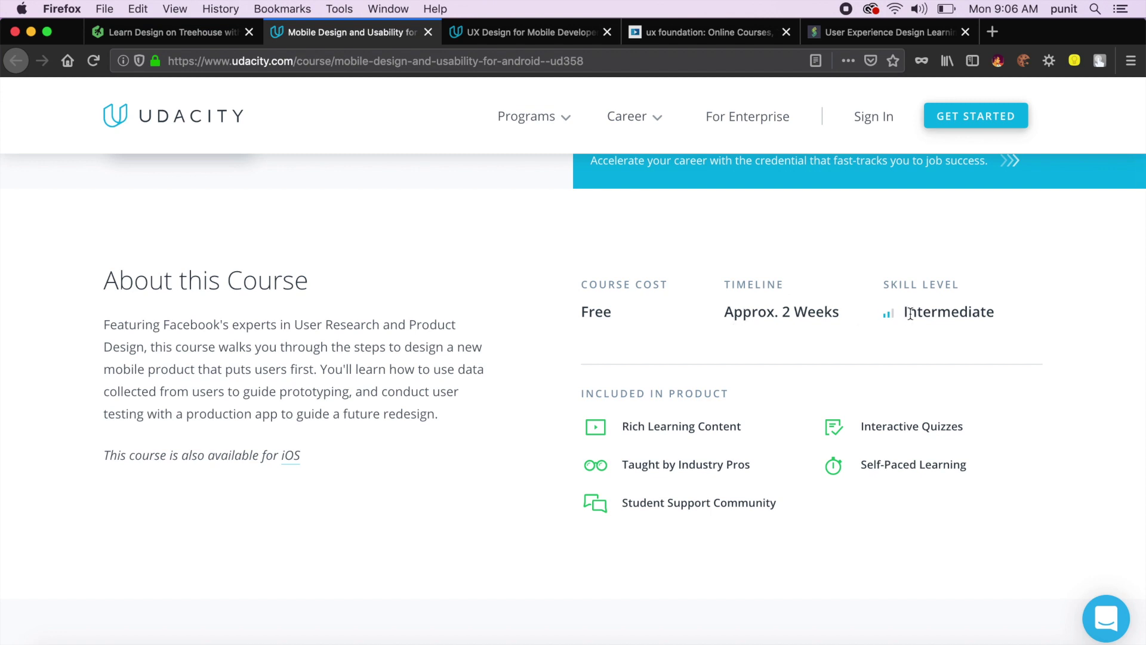
{"action": "scroll", "coordinate": [909, 313], "scroll_direction": "up", "scroll_amount": 1}
{"action": "scroll", "coordinate": [908, 314], "scroll_direction": "up", "scroll_amount": 1}
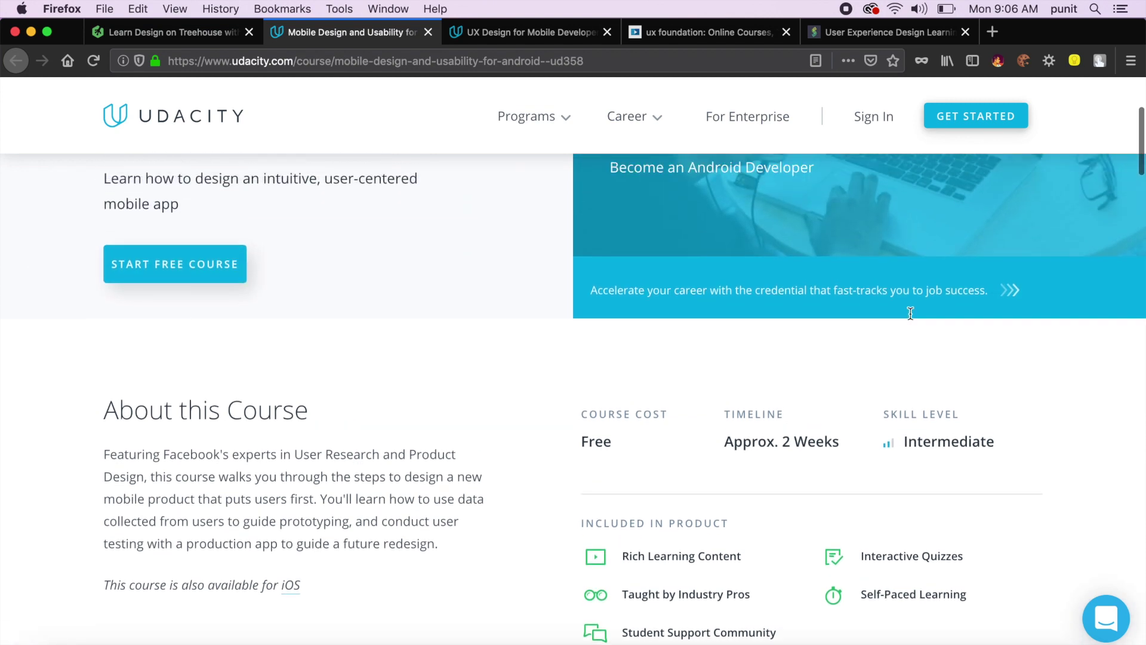
{"action": "scroll", "coordinate": [909, 313], "scroll_direction": "up", "scroll_amount": 3}
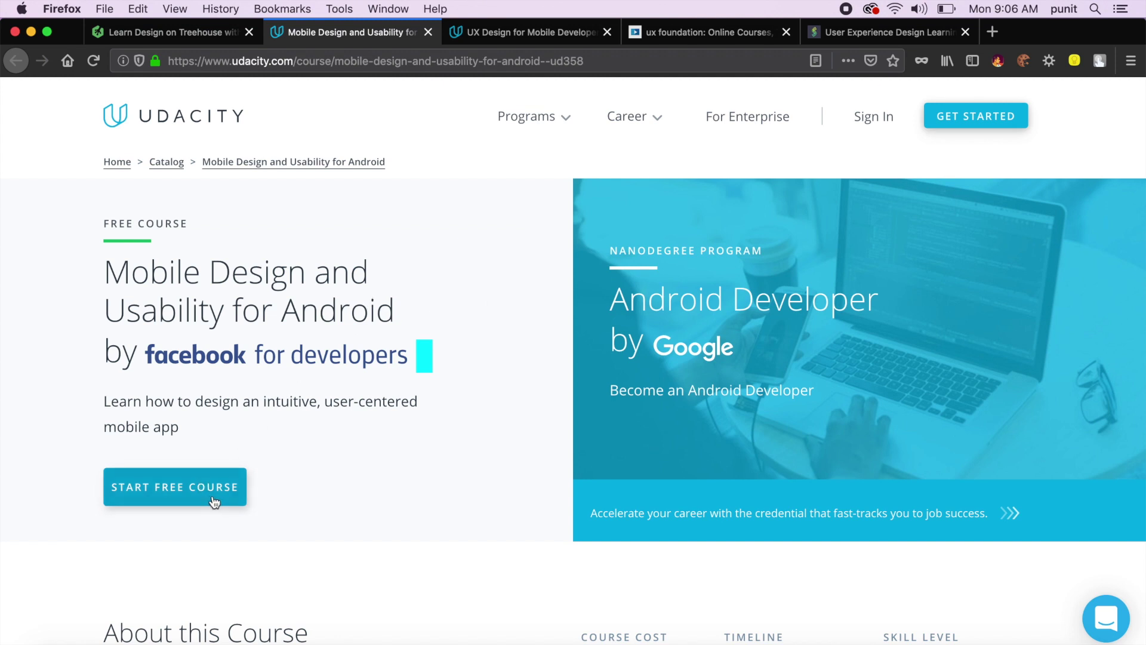
{"action": "scroll", "coordinate": [257, 485], "scroll_direction": "down", "scroll_amount": 1}
{"action": "scroll", "coordinate": [257, 485], "scroll_direction": "down", "scroll_amount": 3}
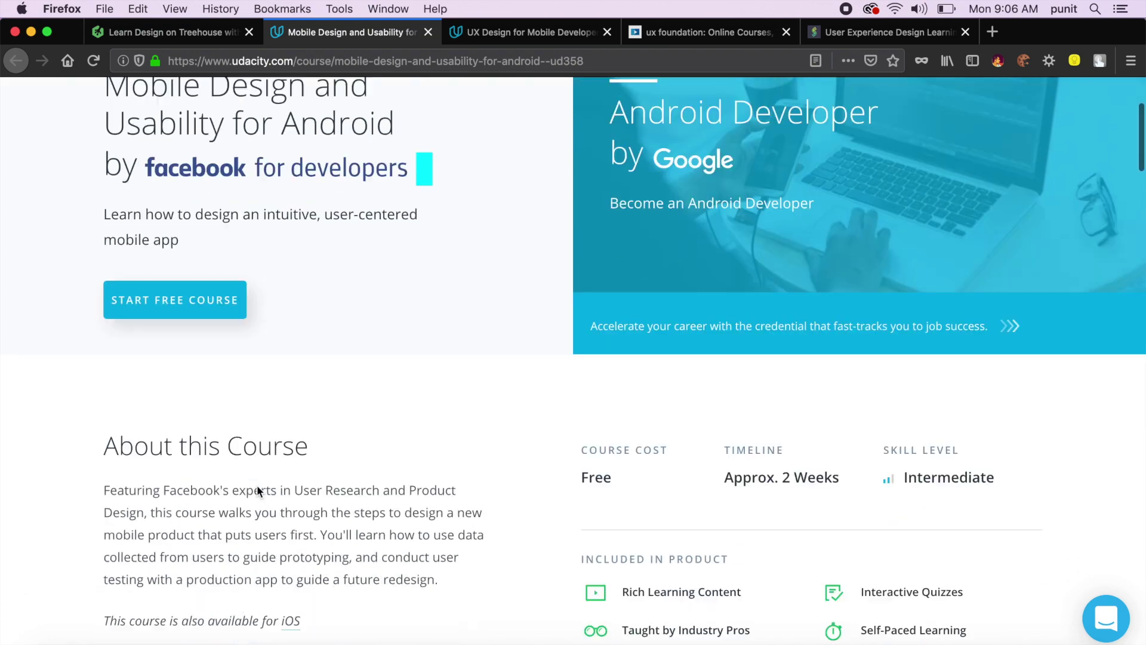
{"action": "scroll", "coordinate": [258, 485], "scroll_direction": "down", "scroll_amount": 10}
{"action": "scroll", "coordinate": [258, 491], "scroll_direction": "up", "scroll_amount": 1}
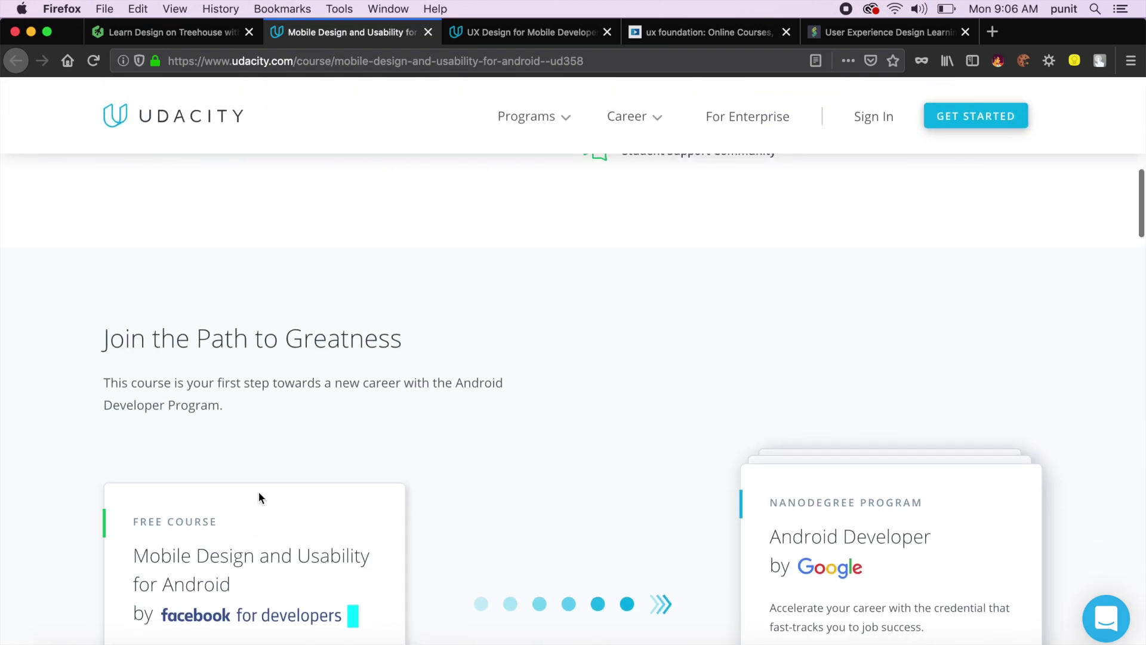
{"action": "scroll", "coordinate": [257, 490], "scroll_direction": "up", "scroll_amount": 10}
{"action": "scroll", "coordinate": [259, 498], "scroll_direction": "up", "scroll_amount": 2}
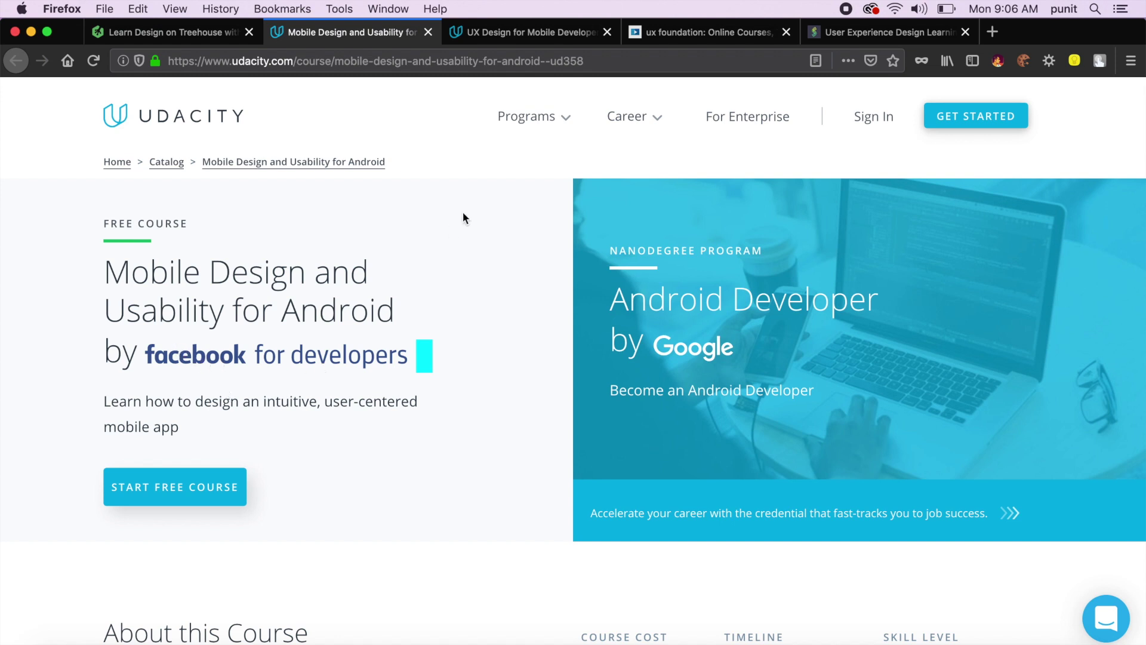
Step: Switch to the free UX Design for Mobile Developers course by Google
{"action": "key", "text": "ctrl+Tab"}
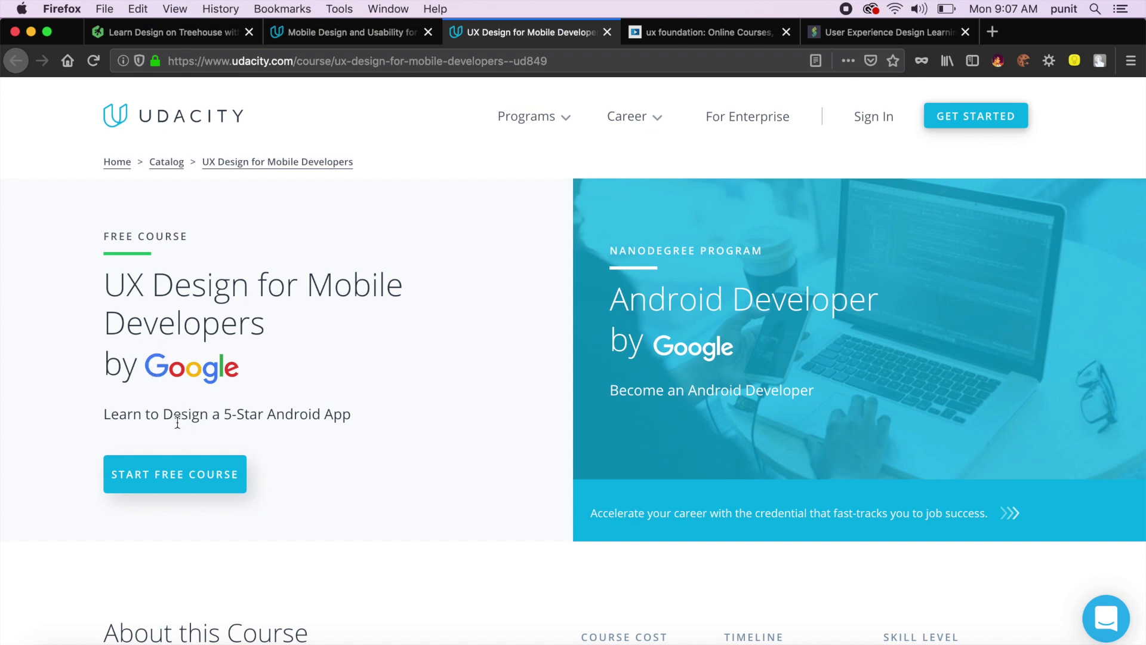
{"action": "scroll", "coordinate": [271, 419], "scroll_direction": "down", "scroll_amount": 2}
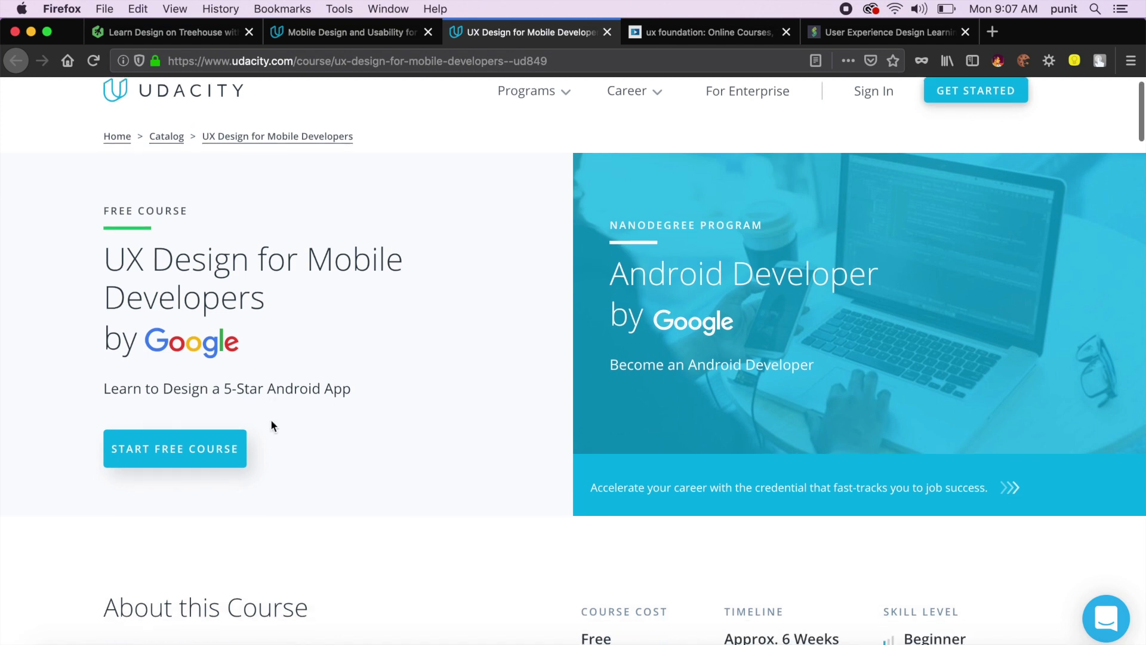
{"action": "scroll", "coordinate": [270, 420], "scroll_direction": "down", "scroll_amount": 3}
{"action": "scroll", "coordinate": [273, 466], "scroll_direction": "down", "scroll_amount": 3}
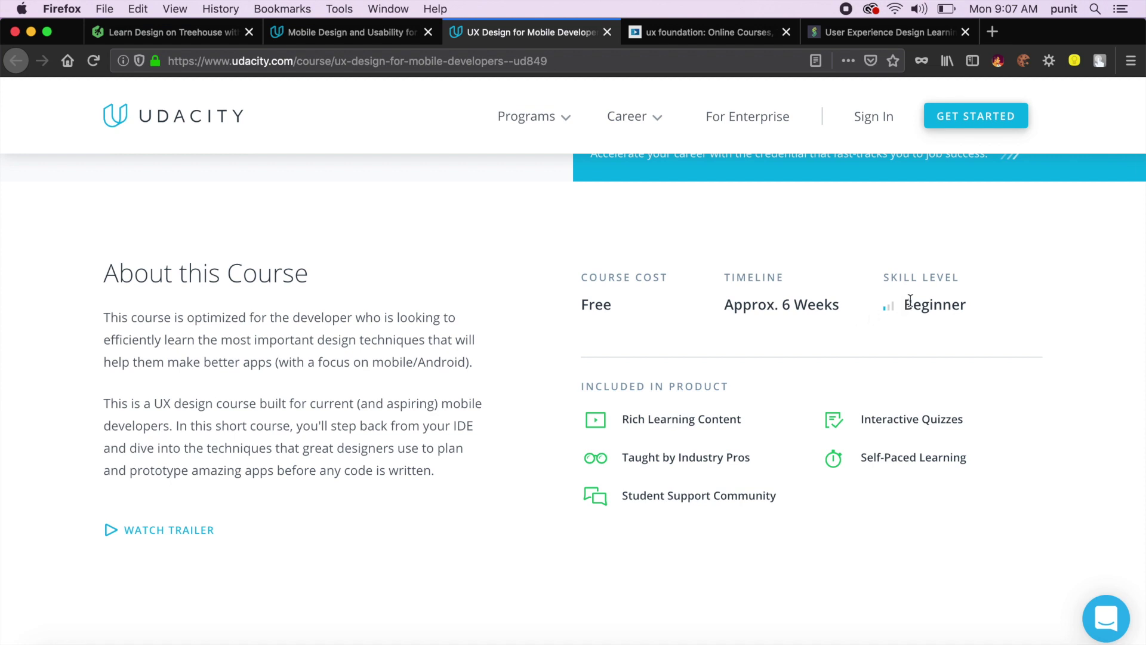
{"action": "scroll", "coordinate": [910, 302], "scroll_direction": "up", "scroll_amount": 4}
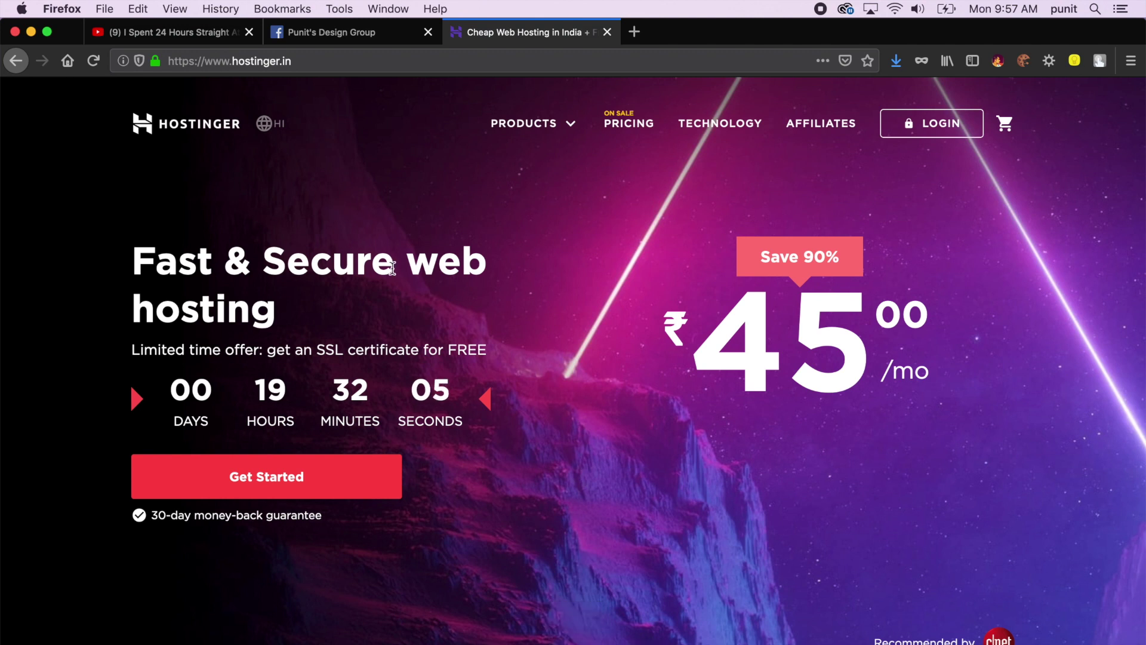
{"action": "scroll", "coordinate": [392, 273], "scroll_direction": "down", "scroll_amount": 3}
{"action": "scroll", "coordinate": [391, 273], "scroll_direction": "down", "scroll_amount": 2}
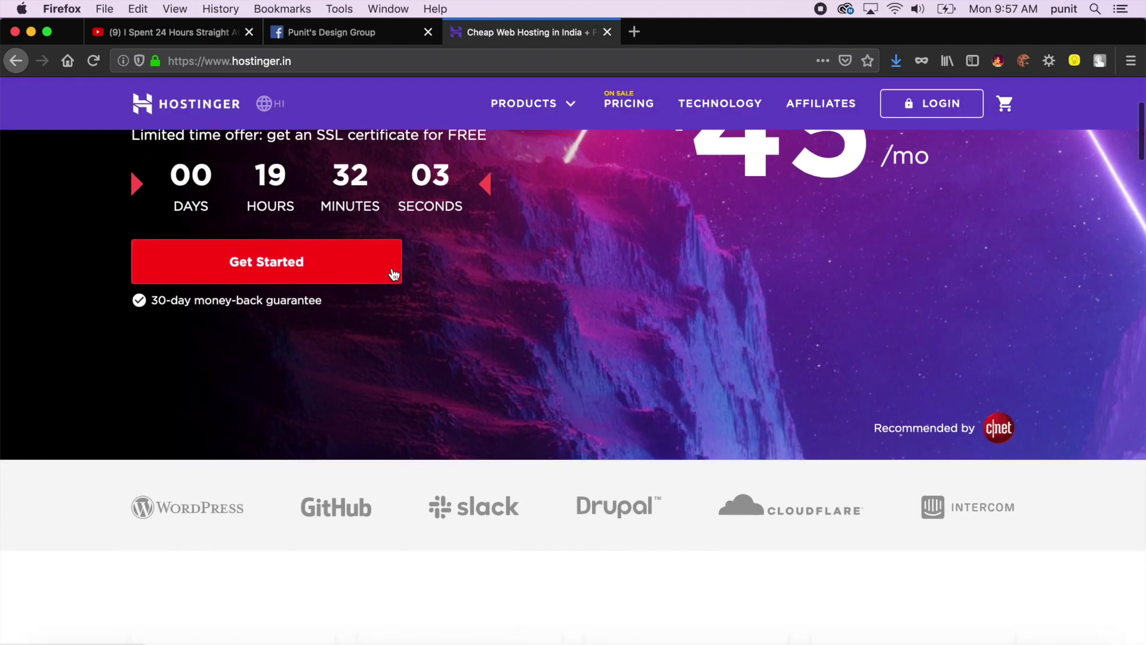
{"action": "scroll", "coordinate": [391, 274], "scroll_direction": "up", "scroll_amount": 1}
{"action": "scroll", "coordinate": [391, 273], "scroll_direction": "up", "scroll_amount": 3}
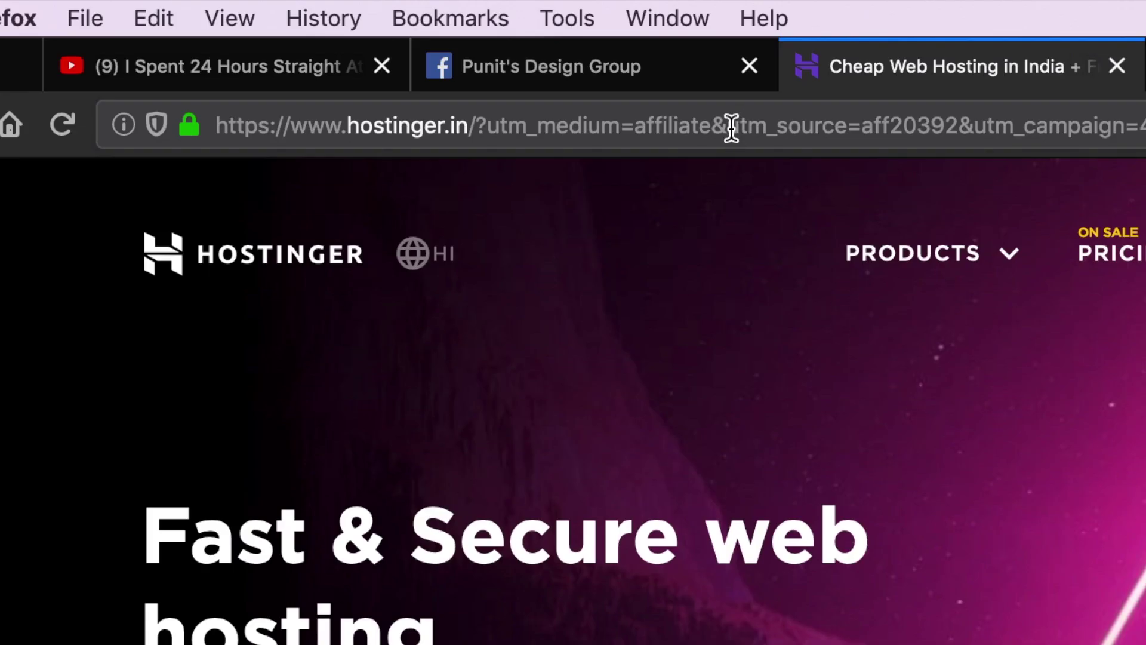
Step: Load the hostinger.com affiliate link showing the Single, Premium and Business plan prices
{"action": "left_click", "coordinate": [731, 127]}
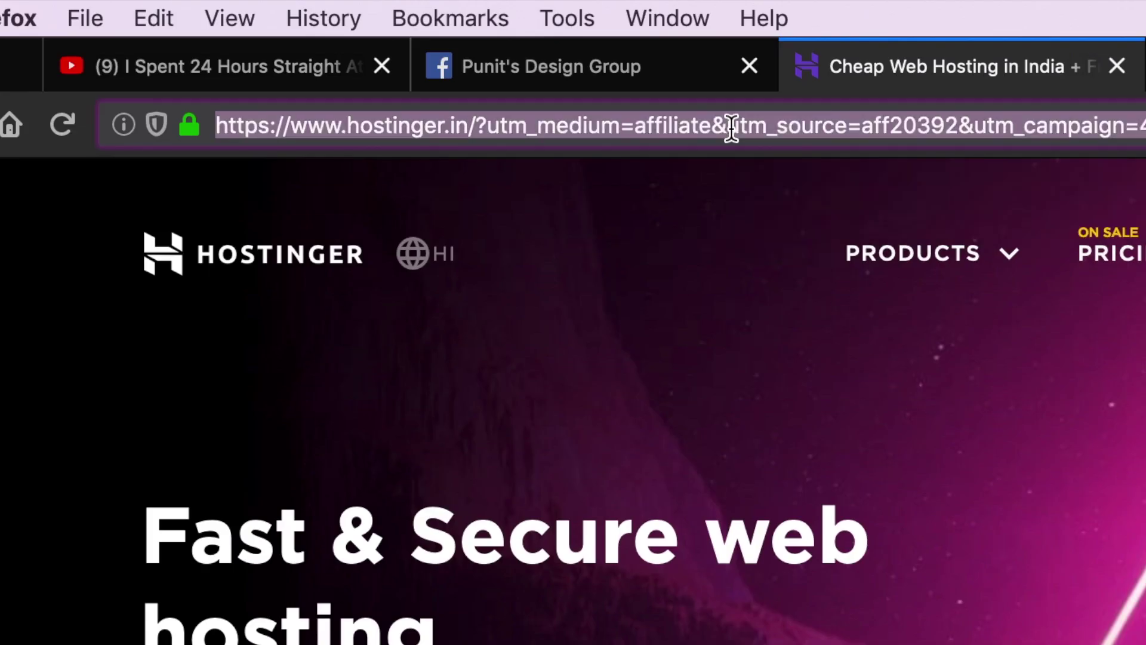
{"action": "type", "text": "hostinger"}
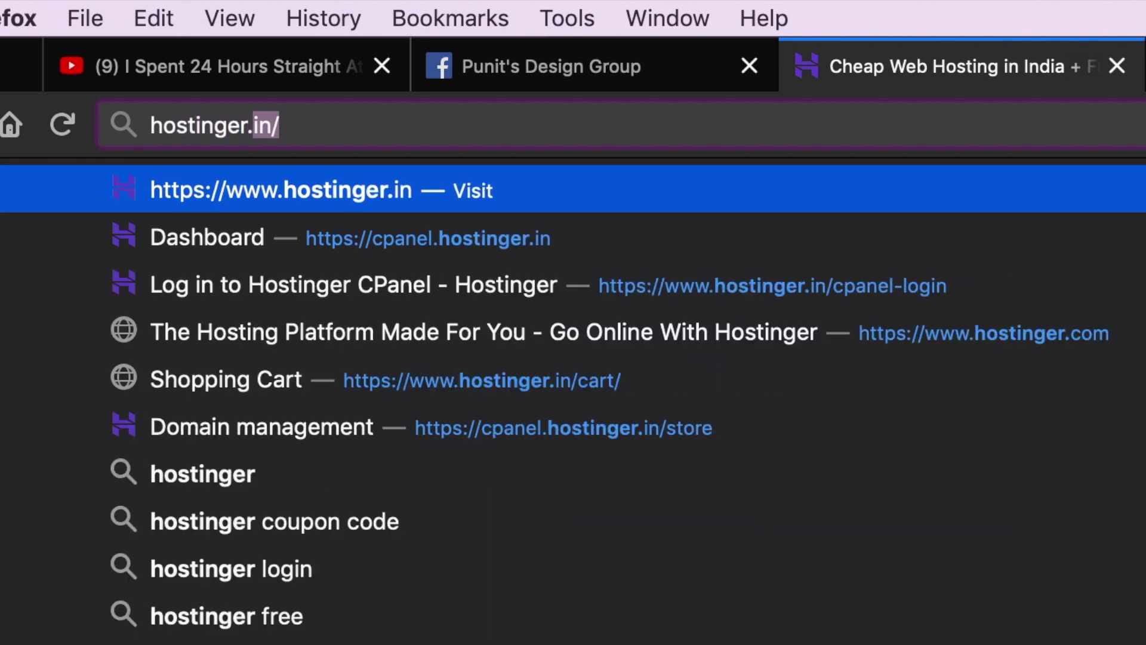
{"action": "type", "text": ".com/pu"}
{"action": "key", "text": "Return"}
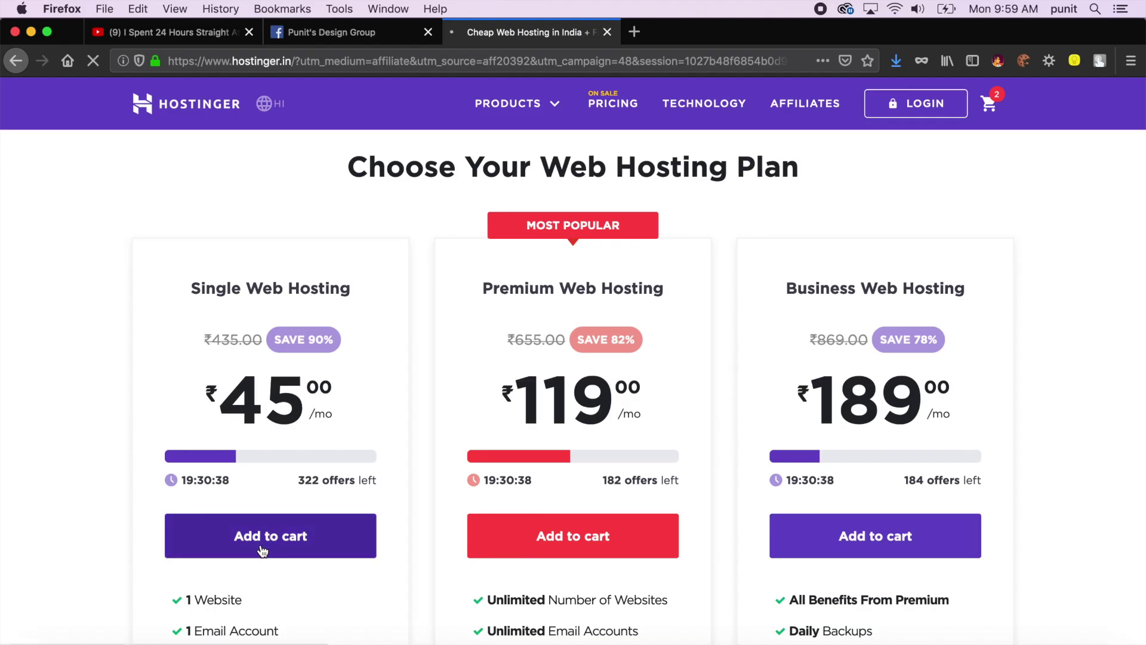
Step: Add Single Web Hosting to the cart and apply coupon PUNITCHAWLA, totaling ₹1,836
{"action": "left_click", "coordinate": [260, 548]}
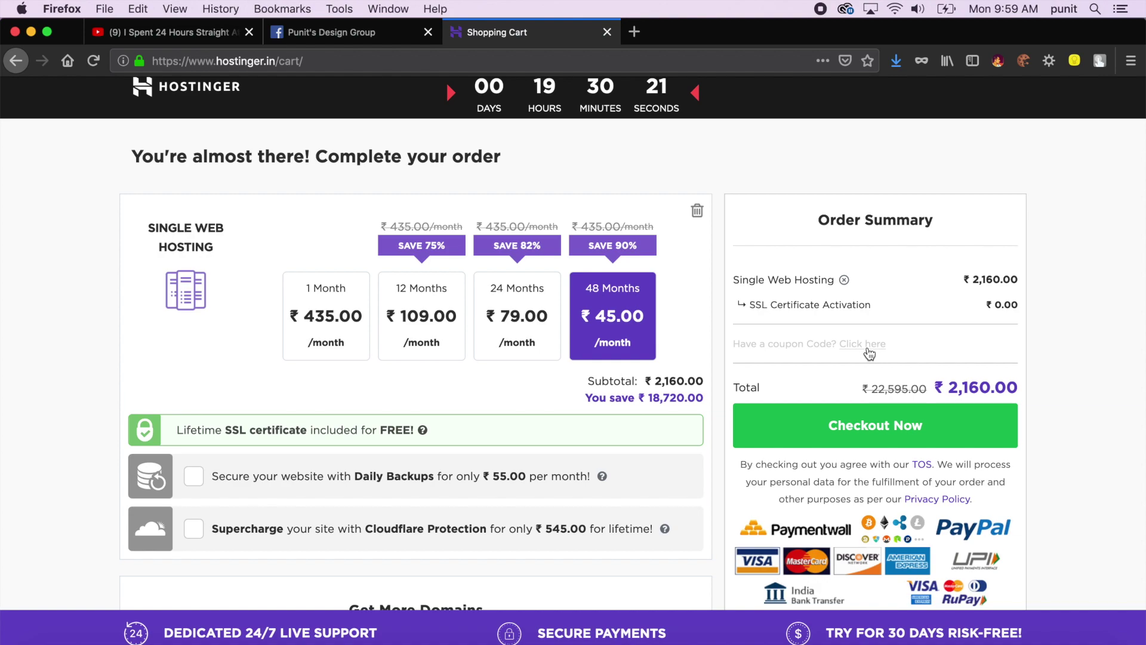
{"action": "left_click", "coordinate": [867, 347]}
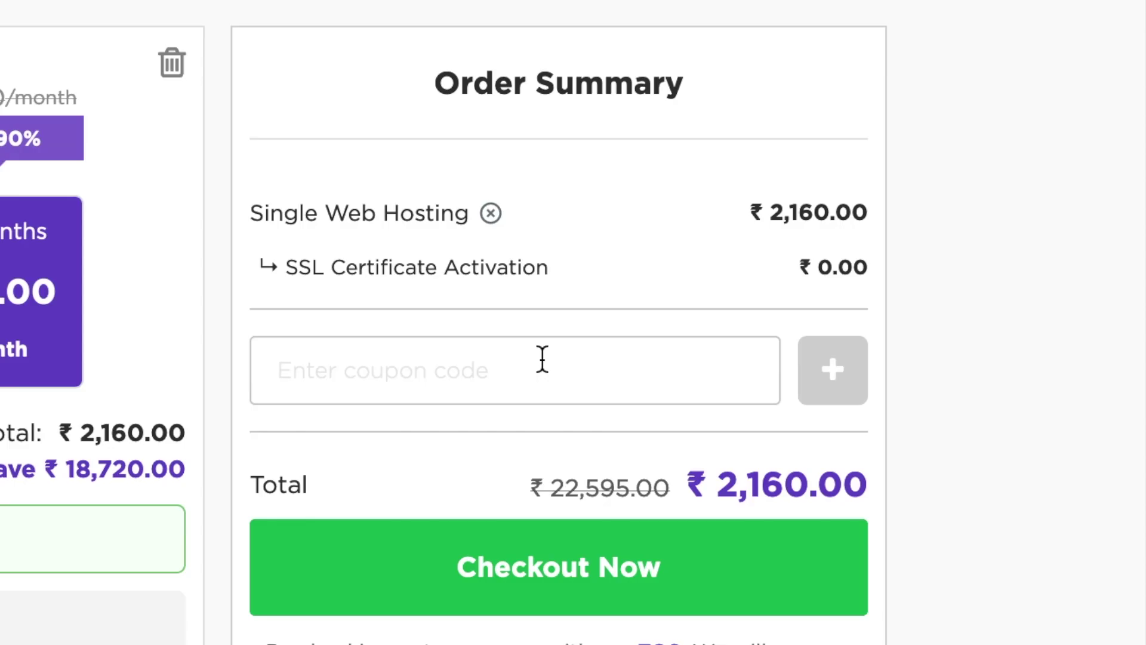
{"action": "type", "text": "P"}
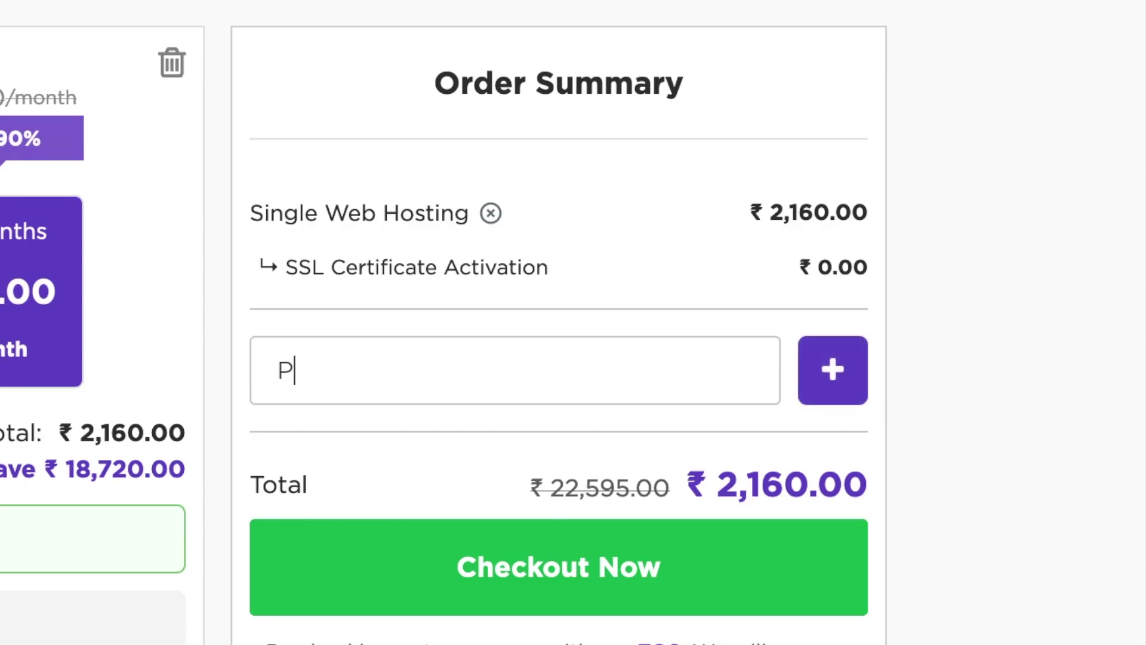
{"action": "type", "text": "UNITCHAWE"}
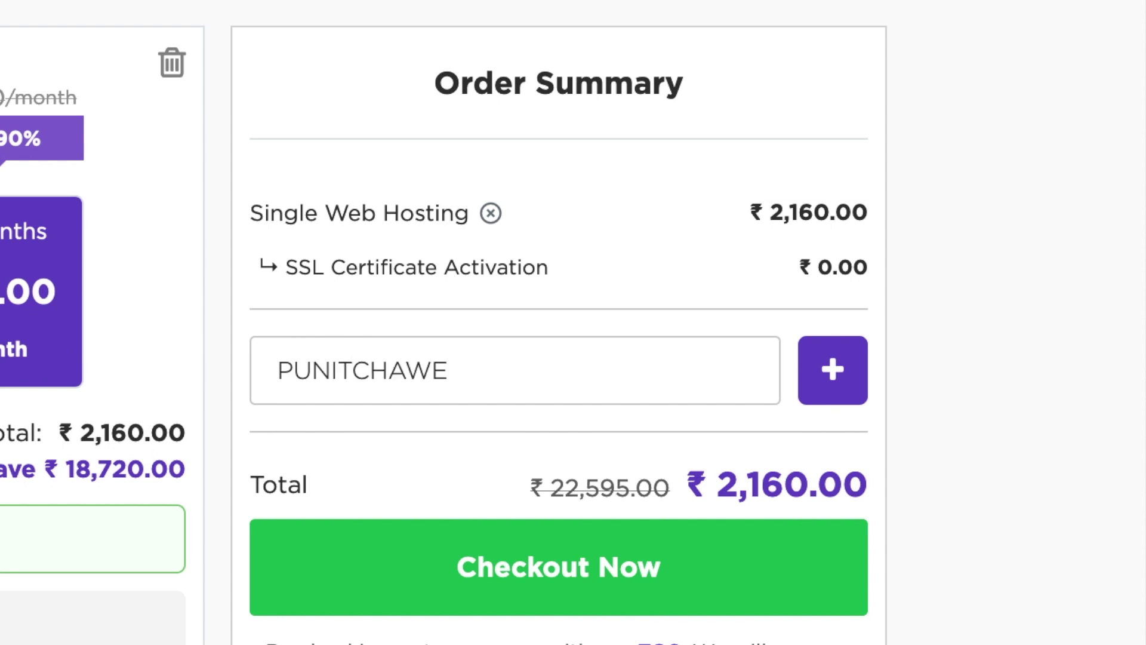
{"action": "type", "text": "LA"}
{"action": "key", "text": "BackSpace"}
{"action": "key", "text": "BackSpace"}
{"action": "key", "text": "BackSpace"}
{"action": "type", "text": "LA"}
{"action": "left_click", "coordinate": [996, 358]}
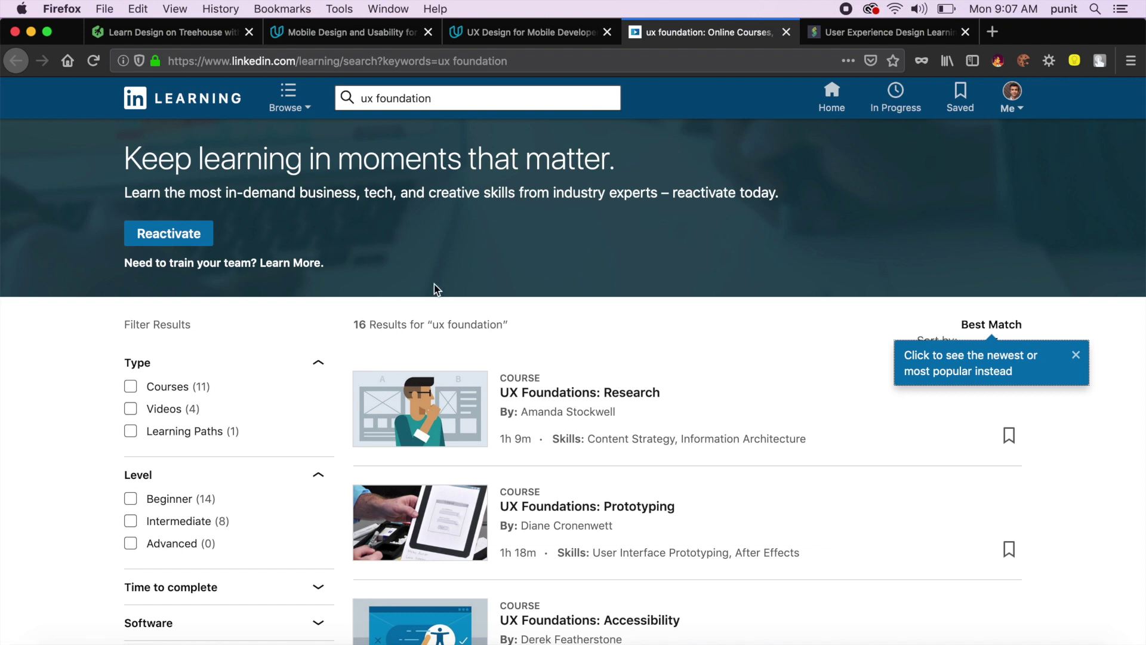
{"action": "scroll", "coordinate": [435, 284], "scroll_direction": "down", "scroll_amount": 2}
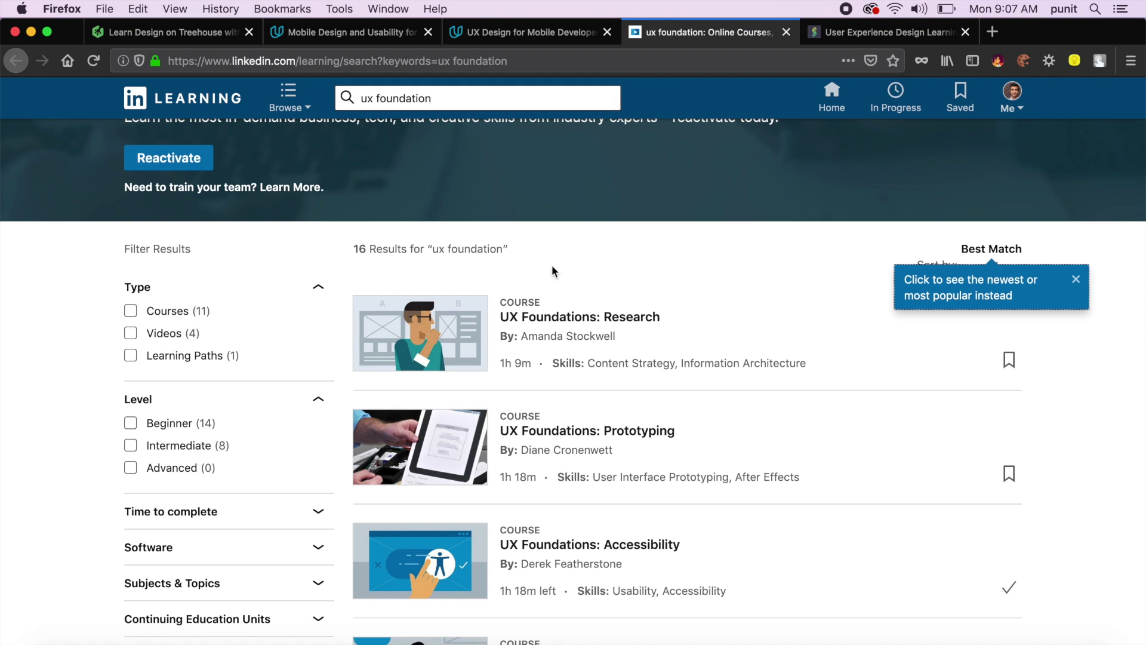
{"action": "scroll", "coordinate": [537, 394], "scroll_direction": "down", "scroll_amount": 2}
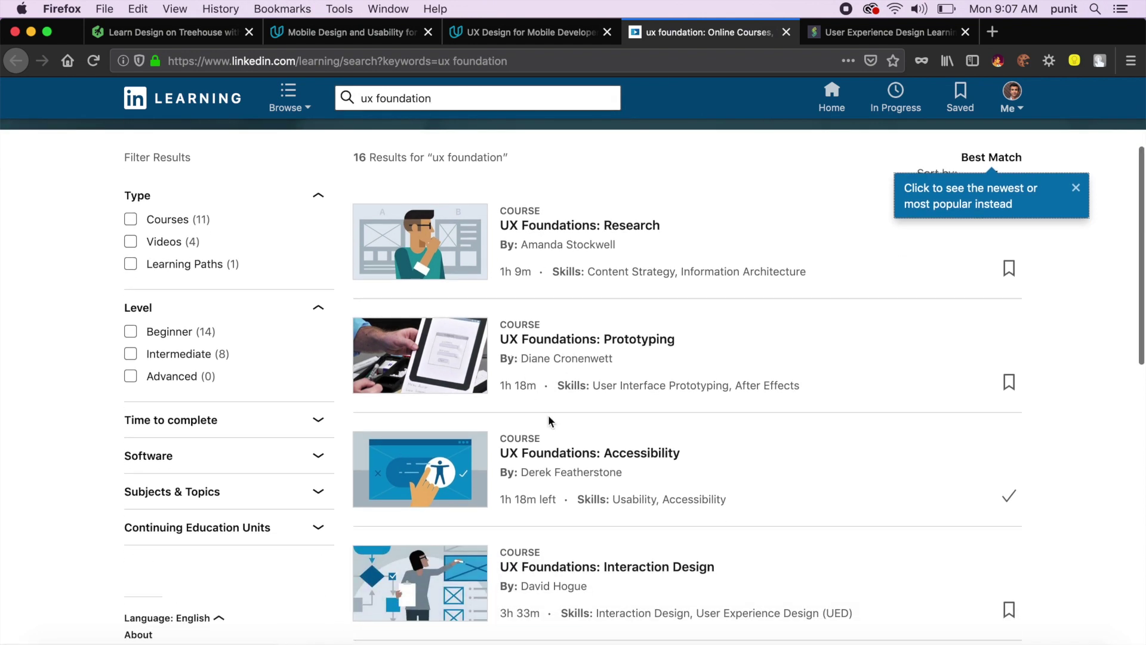
{"action": "scroll", "coordinate": [571, 429], "scroll_direction": "down", "scroll_amount": 3}
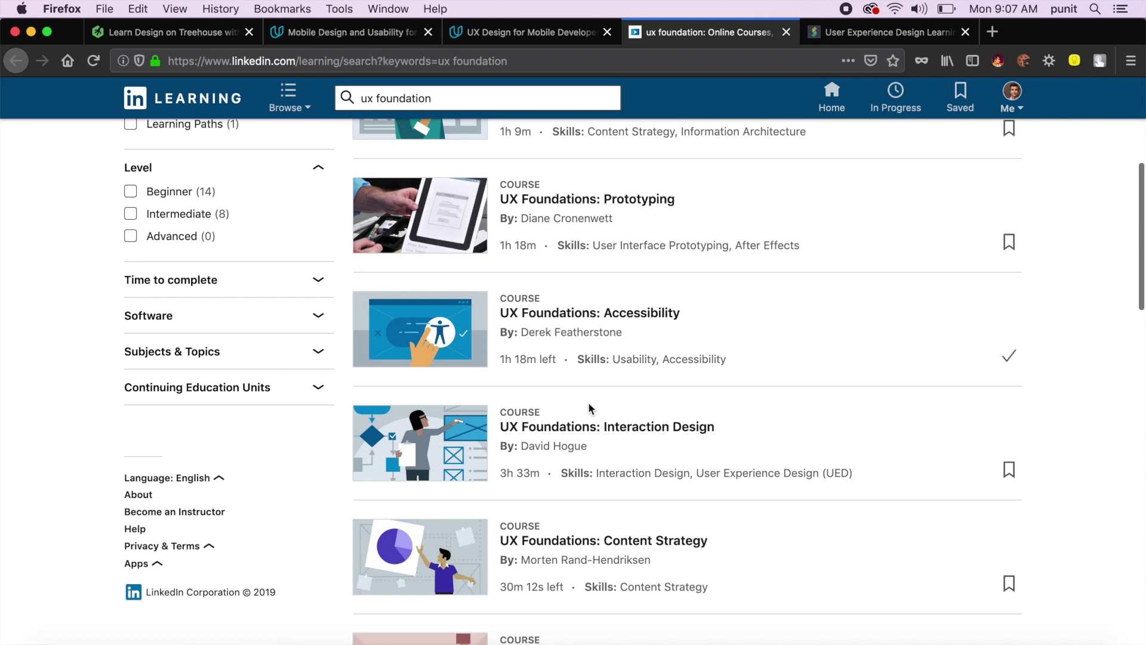
{"action": "scroll", "coordinate": [589, 408], "scroll_direction": "down", "scroll_amount": 2}
{"action": "scroll", "coordinate": [589, 408], "scroll_direction": "down", "scroll_amount": 1}
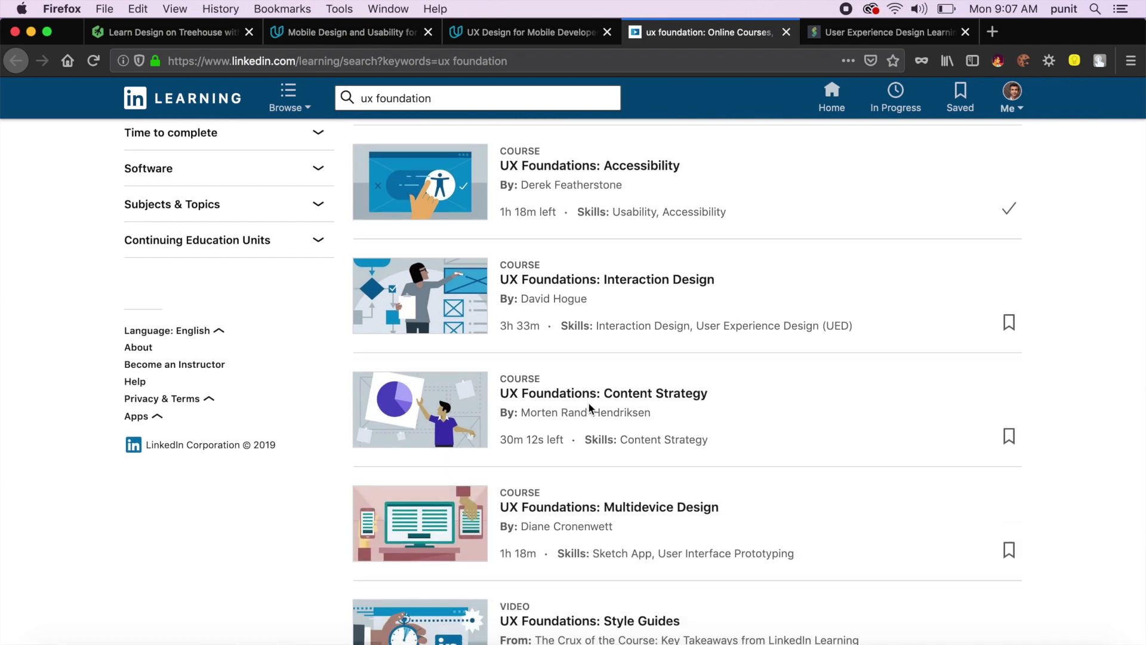
{"action": "scroll", "coordinate": [589, 408], "scroll_direction": "down", "scroll_amount": 3}
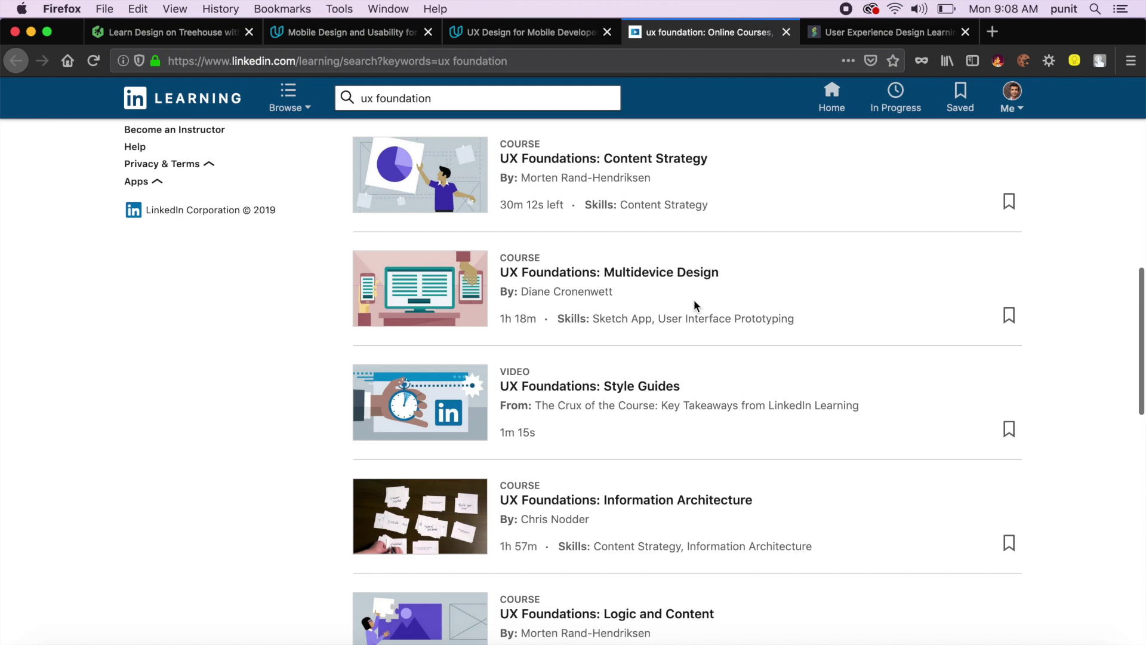
{"action": "scroll", "coordinate": [693, 302], "scroll_direction": "down", "scroll_amount": 2}
{"action": "scroll", "coordinate": [693, 303], "scroll_direction": "up", "scroll_amount": 10}
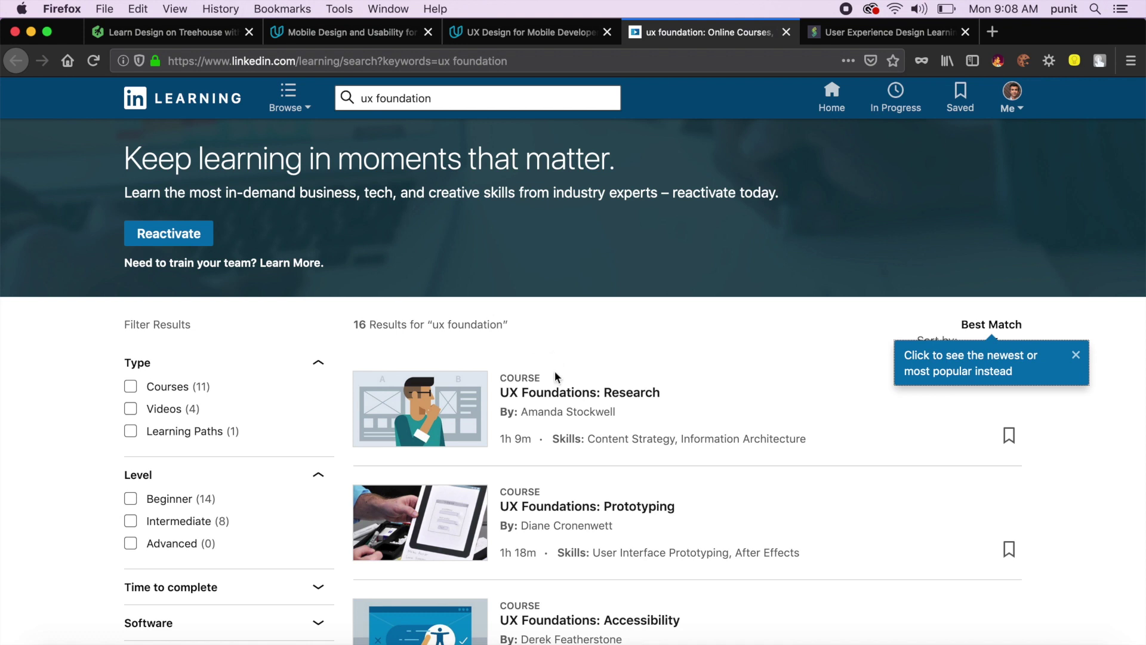
Step: Dismiss the sorting tip on the 16 'ux foundation' results, then switch to Springboard
{"action": "left_click", "coordinate": [1076, 355]}
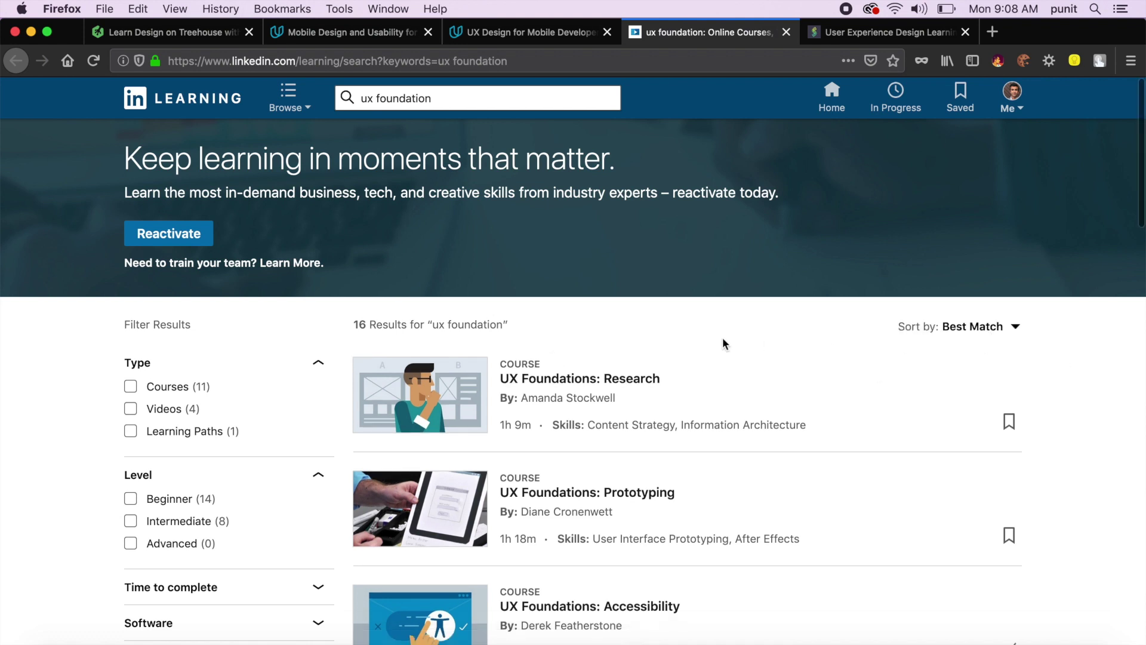
{"action": "scroll", "coordinate": [723, 337], "scroll_direction": "down", "scroll_amount": 1}
{"action": "scroll", "coordinate": [723, 338], "scroll_direction": "down", "scroll_amount": 1}
{"action": "scroll", "coordinate": [722, 338], "scroll_direction": "down", "scroll_amount": 2}
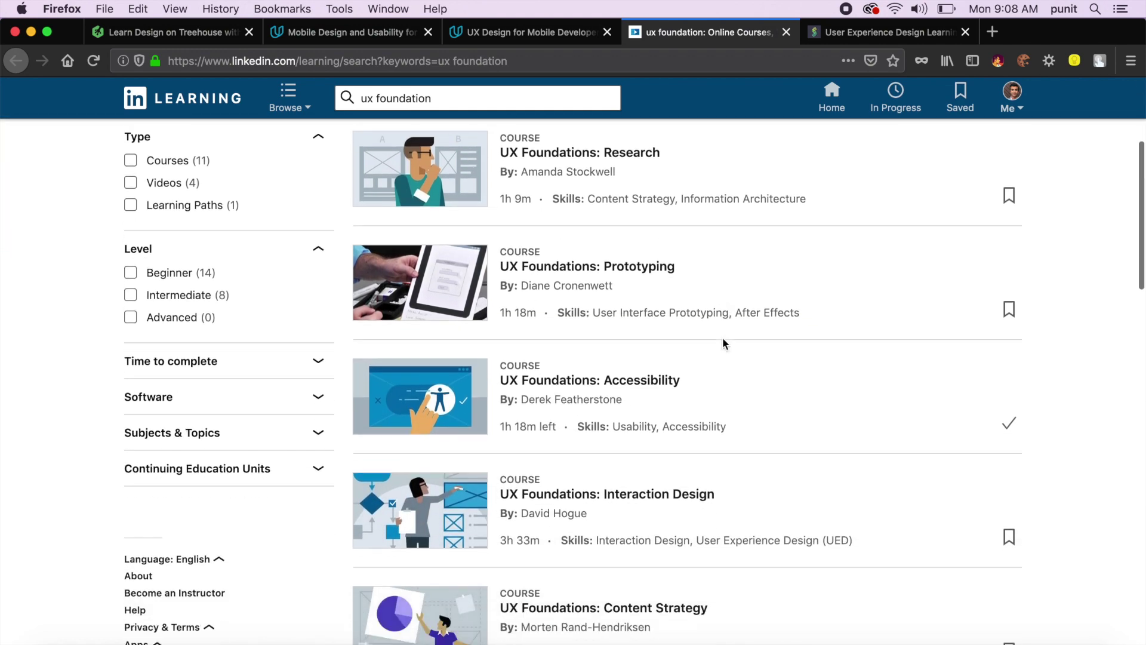
{"action": "scroll", "coordinate": [723, 338], "scroll_direction": "down", "scroll_amount": 3}
{"action": "scroll", "coordinate": [723, 340], "scroll_direction": "down", "scroll_amount": 2}
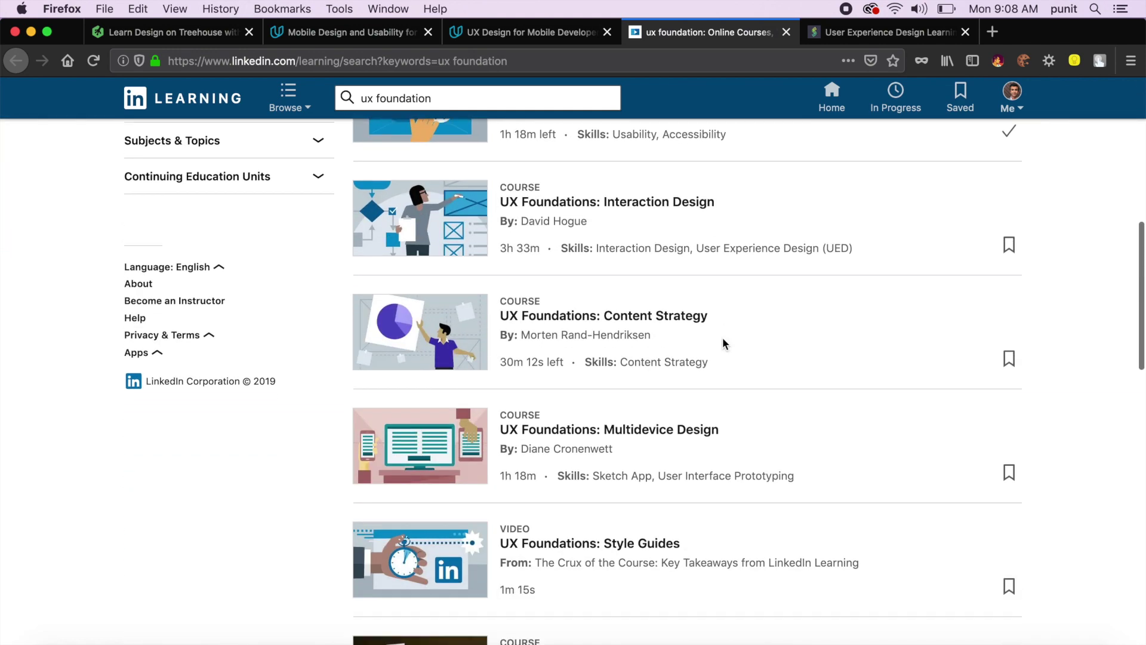
{"action": "scroll", "coordinate": [723, 340], "scroll_direction": "up", "scroll_amount": 8}
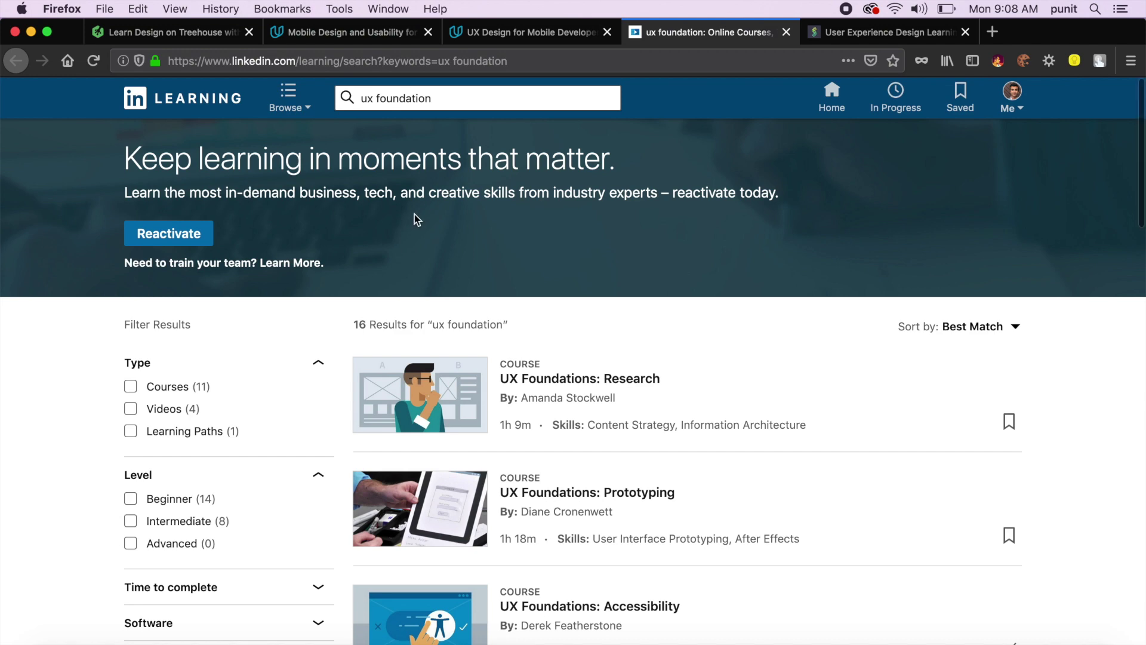
{"action": "scroll", "coordinate": [415, 215], "scroll_direction": "down", "scroll_amount": 1}
{"action": "scroll", "coordinate": [414, 215], "scroll_direction": "down", "scroll_amount": 3}
{"action": "scroll", "coordinate": [415, 220], "scroll_direction": "down", "scroll_amount": 1}
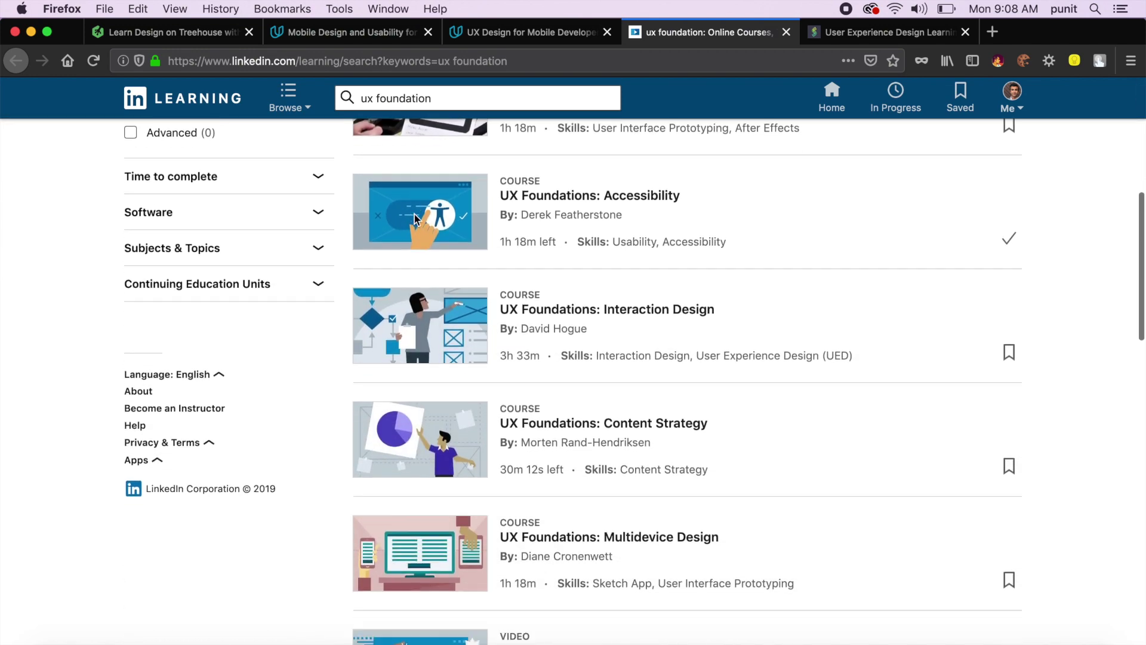
{"action": "scroll", "coordinate": [414, 220], "scroll_direction": "down", "scroll_amount": 1}
{"action": "scroll", "coordinate": [413, 220], "scroll_direction": "down", "scroll_amount": 1}
{"action": "scroll", "coordinate": [413, 219], "scroll_direction": "down", "scroll_amount": 2}
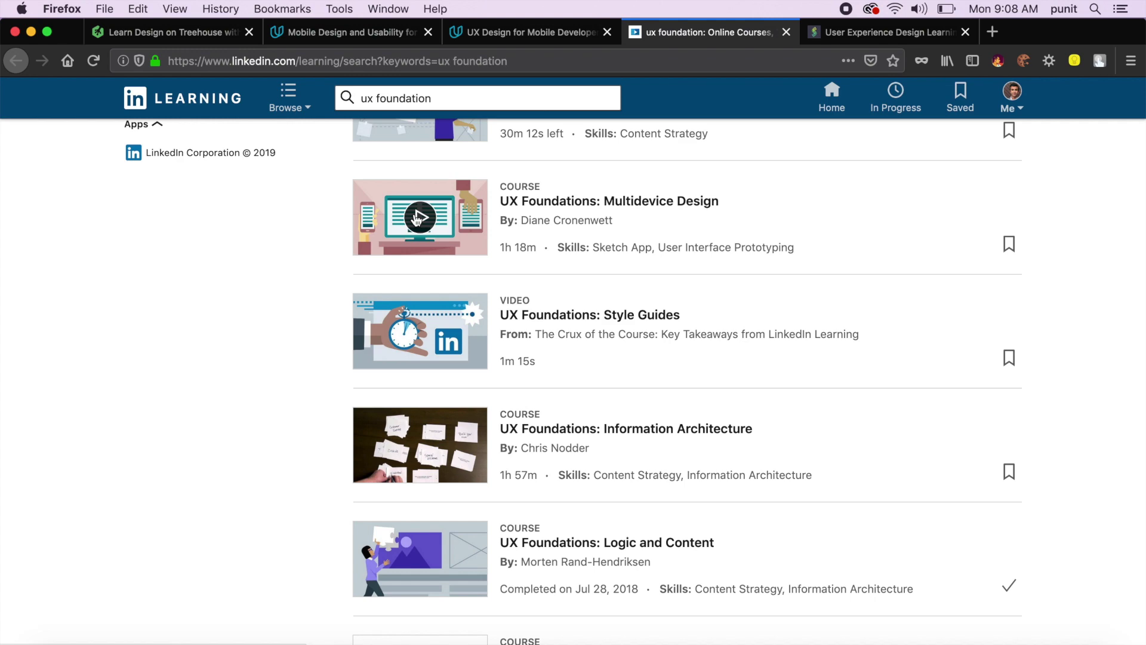
{"action": "scroll", "coordinate": [414, 215], "scroll_direction": "up", "scroll_amount": 1}
{"action": "scroll", "coordinate": [414, 216], "scroll_direction": "up", "scroll_amount": 4}
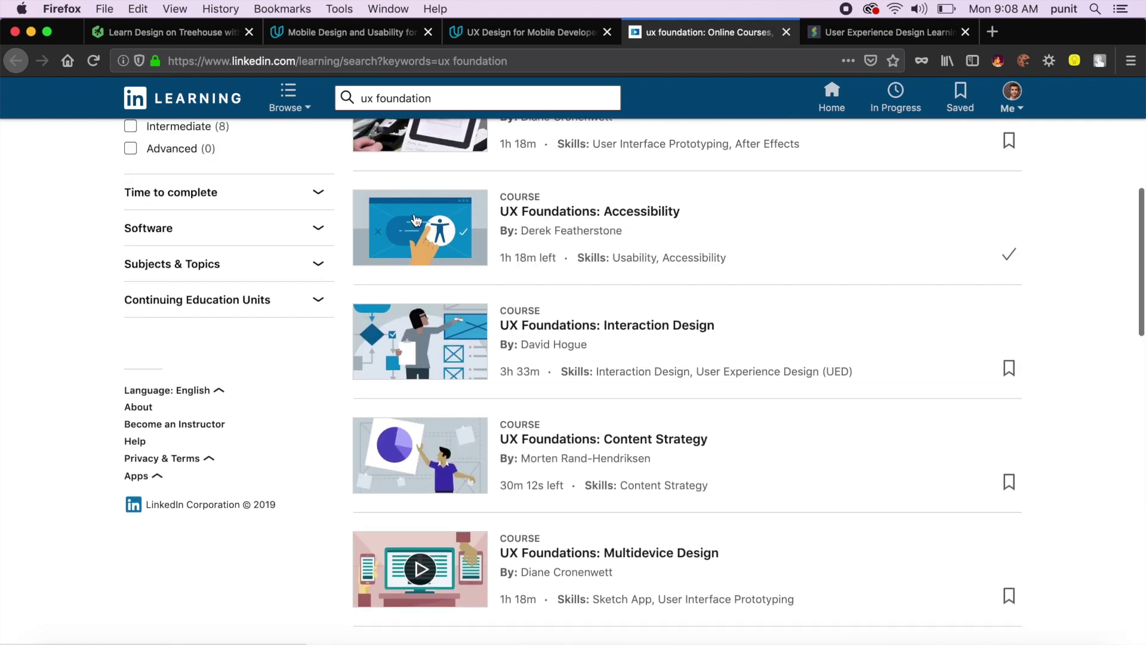
{"action": "scroll", "coordinate": [412, 218], "scroll_direction": "up", "scroll_amount": 4}
{"action": "scroll", "coordinate": [504, 280], "scroll_direction": "down", "scroll_amount": 2}
{"action": "scroll", "coordinate": [504, 281], "scroll_direction": "down", "scroll_amount": 2}
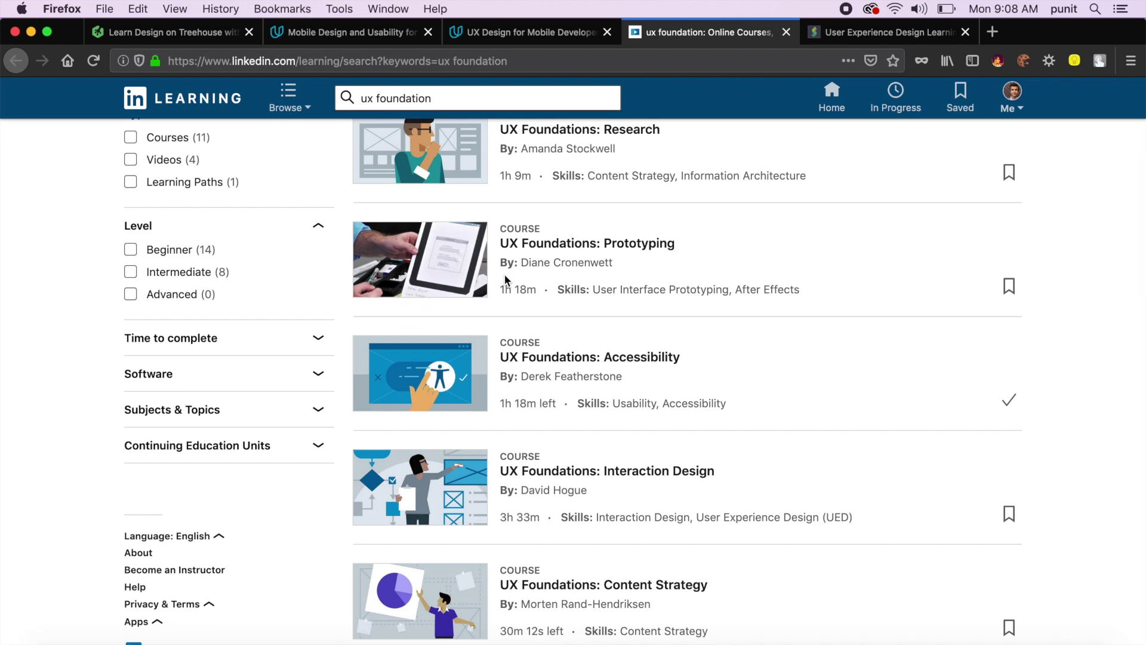
{"action": "scroll", "coordinate": [503, 280], "scroll_direction": "up", "scroll_amount": 3}
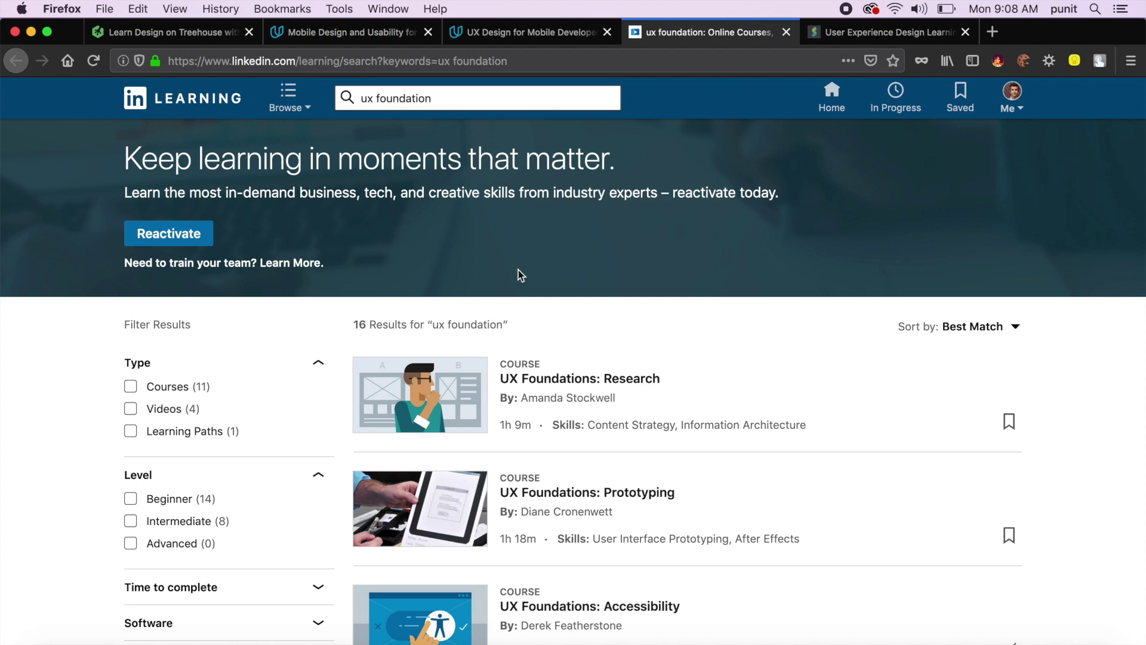
{"action": "key", "text": "ctrl+Tab"}
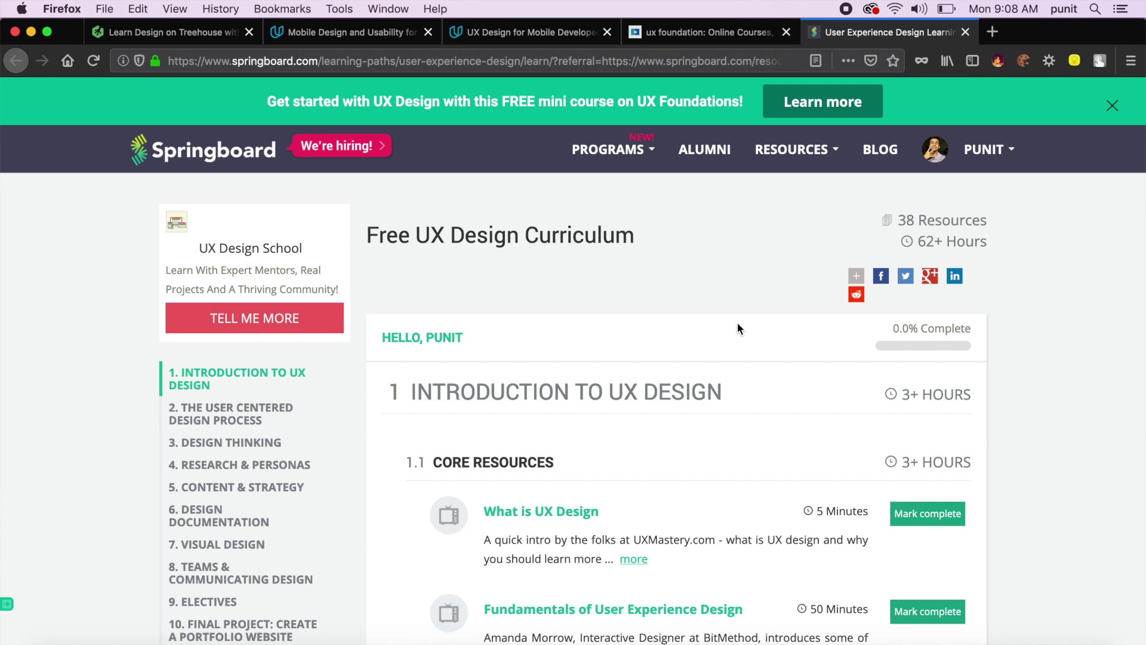
{"action": "scroll", "coordinate": [737, 329], "scroll_direction": "down", "scroll_amount": 2}
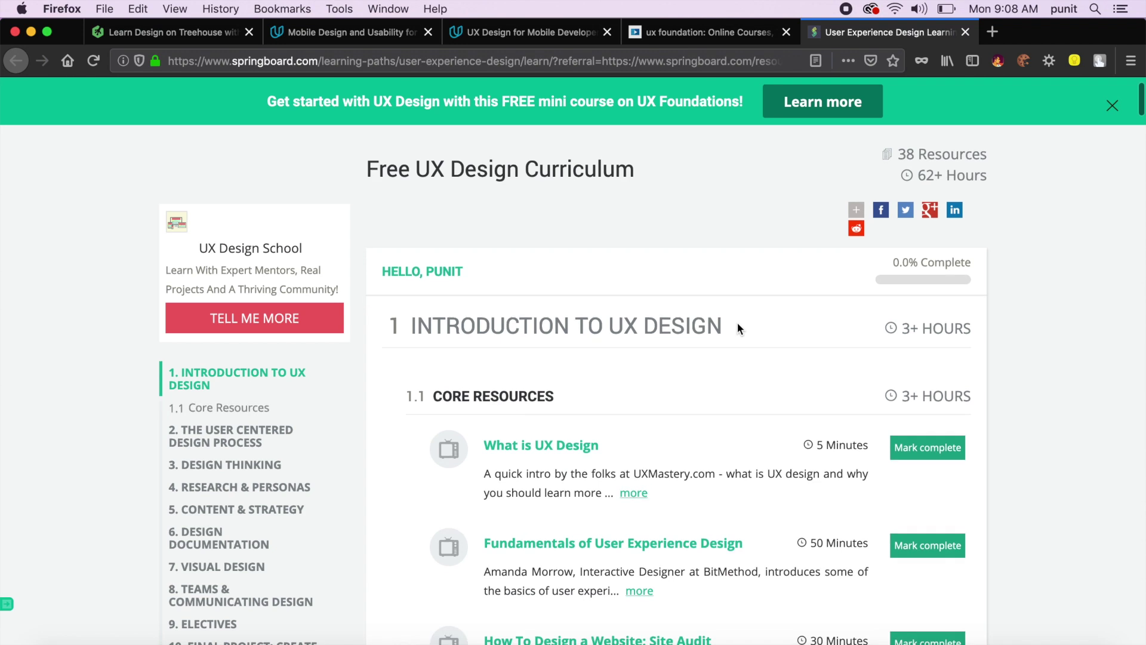
{"action": "scroll", "coordinate": [554, 292], "scroll_direction": "down", "scroll_amount": 3}
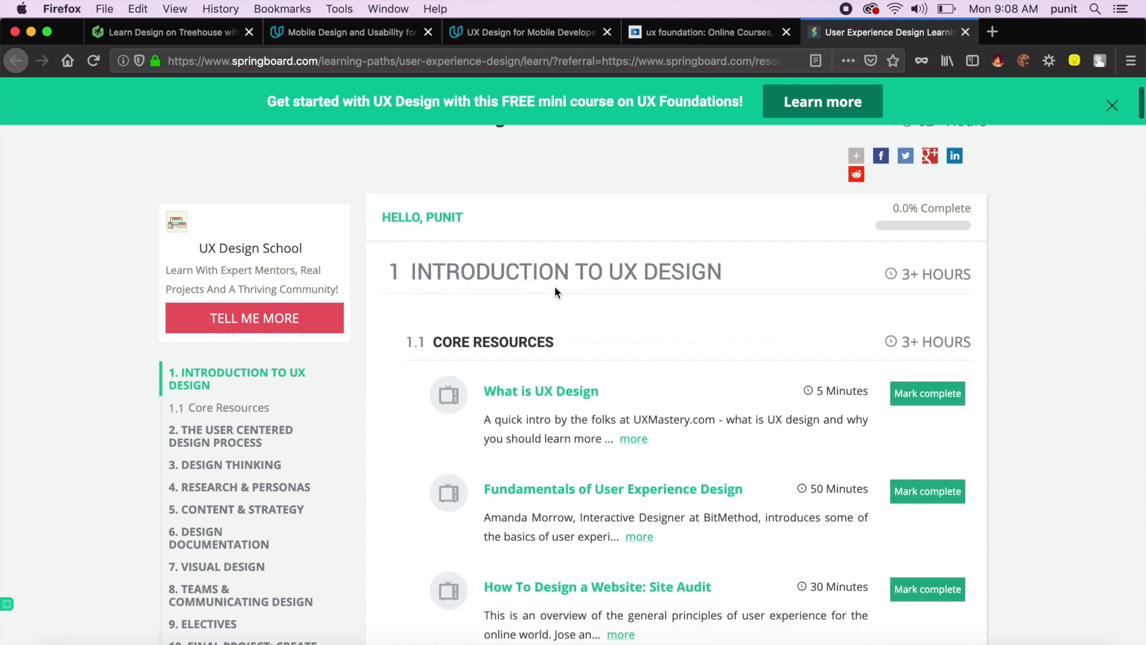
{"action": "scroll", "coordinate": [555, 291], "scroll_direction": "down", "scroll_amount": 2}
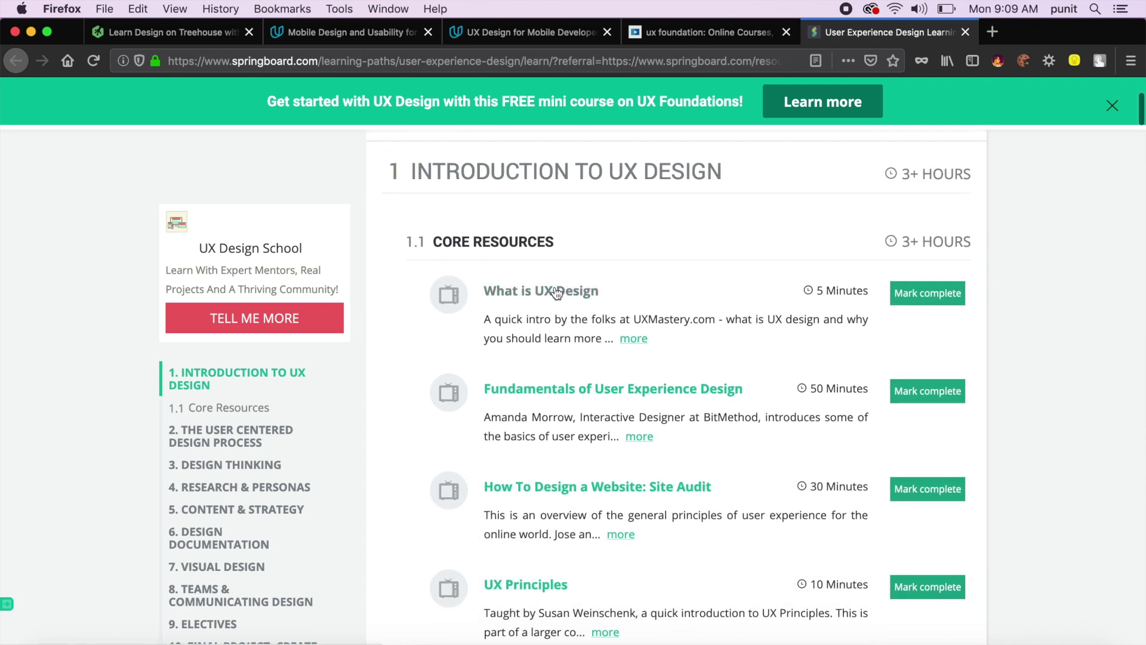
{"action": "scroll", "coordinate": [555, 292], "scroll_direction": "down", "scroll_amount": 2}
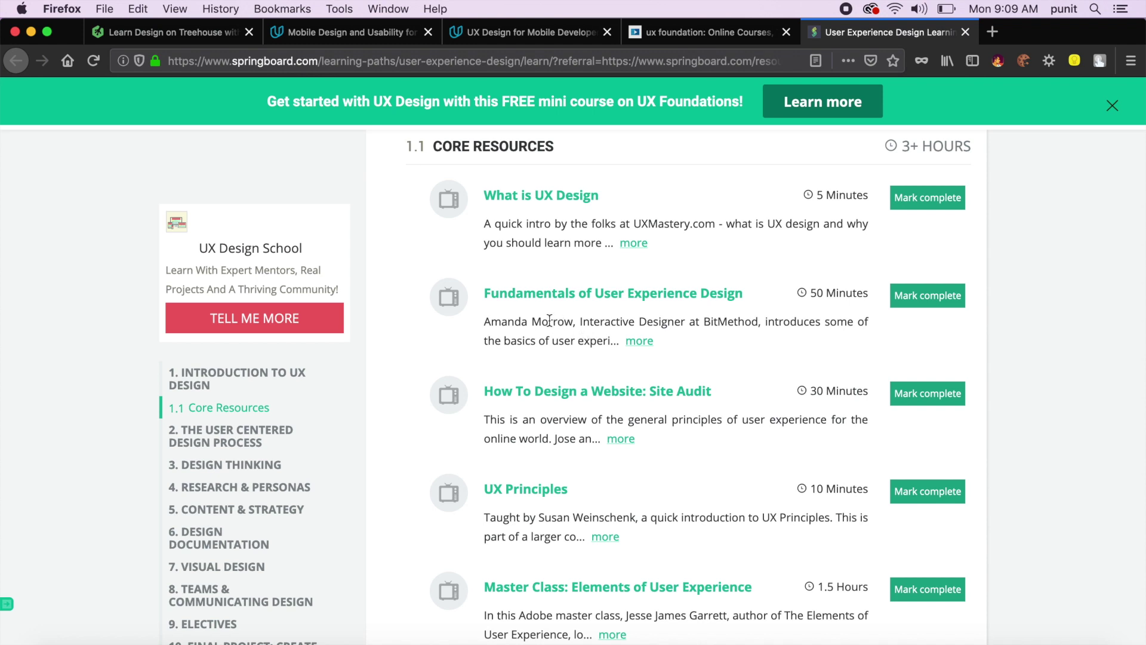
{"action": "scroll", "coordinate": [667, 422], "scroll_direction": "down", "scroll_amount": 3}
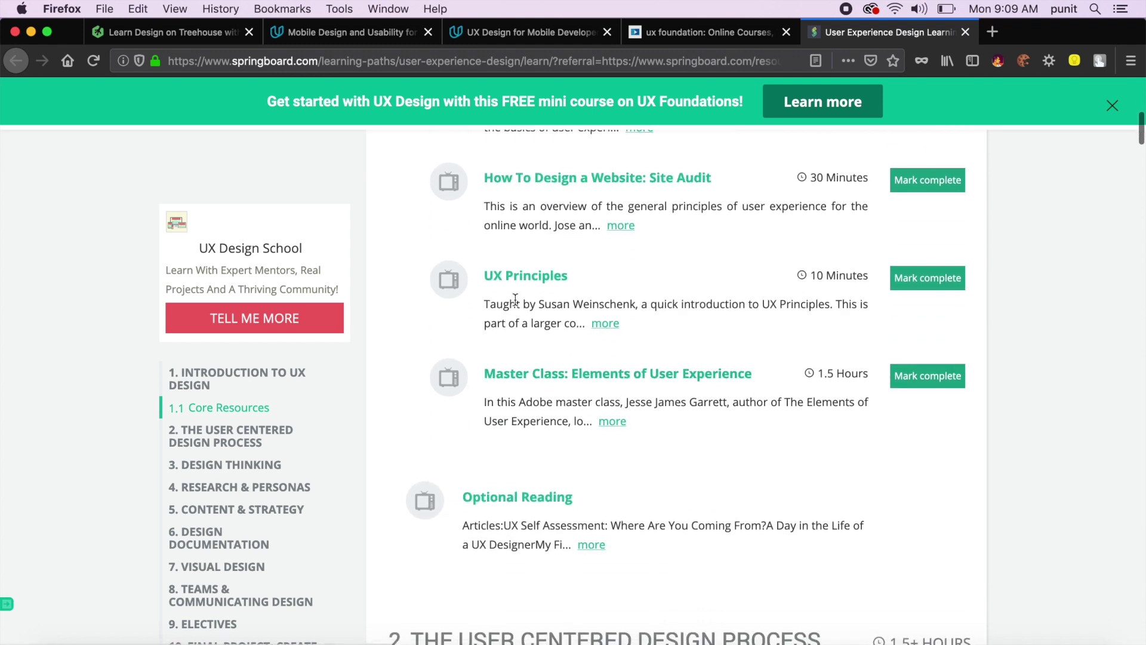
{"action": "scroll", "coordinate": [553, 284], "scroll_direction": "down", "scroll_amount": 5}
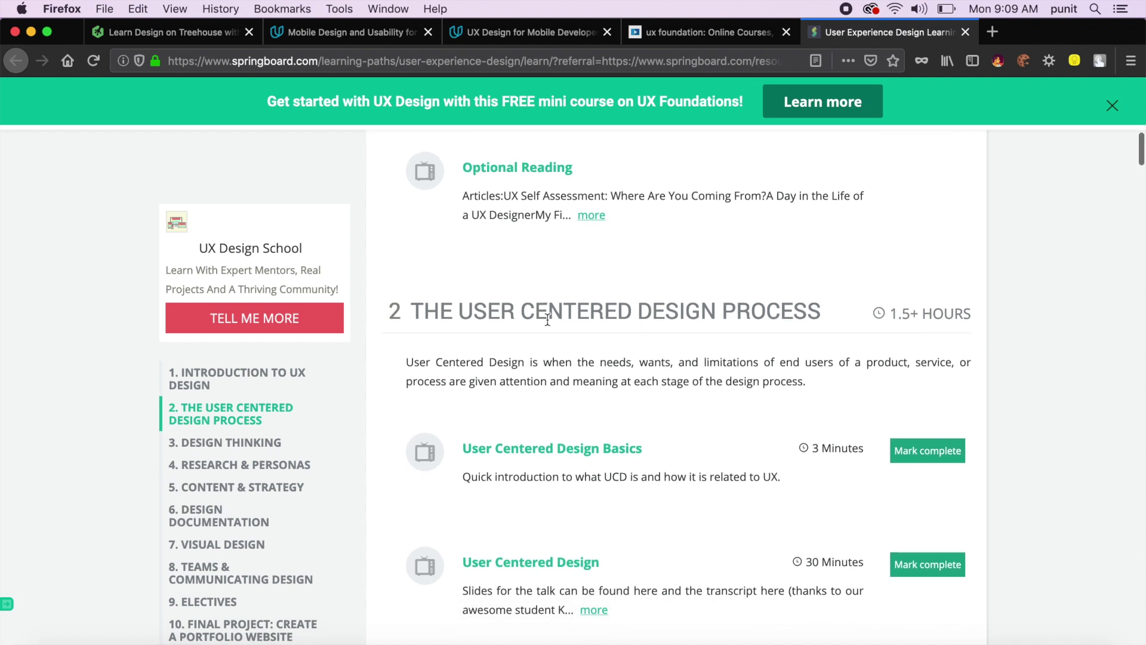
{"action": "scroll", "coordinate": [592, 266], "scroll_direction": "down", "scroll_amount": 2}
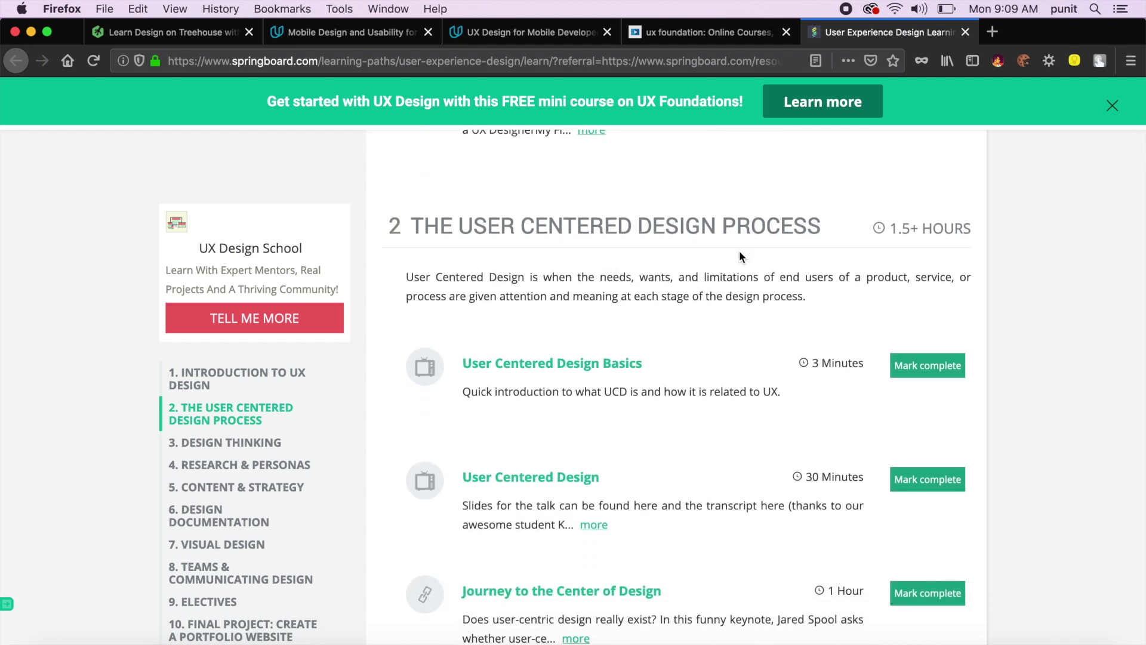
{"action": "scroll", "coordinate": [576, 429], "scroll_direction": "down", "scroll_amount": 1}
{"action": "scroll", "coordinate": [572, 422], "scroll_direction": "down", "scroll_amount": 4}
{"action": "scroll", "coordinate": [481, 403], "scroll_direction": "down", "scroll_amount": 2}
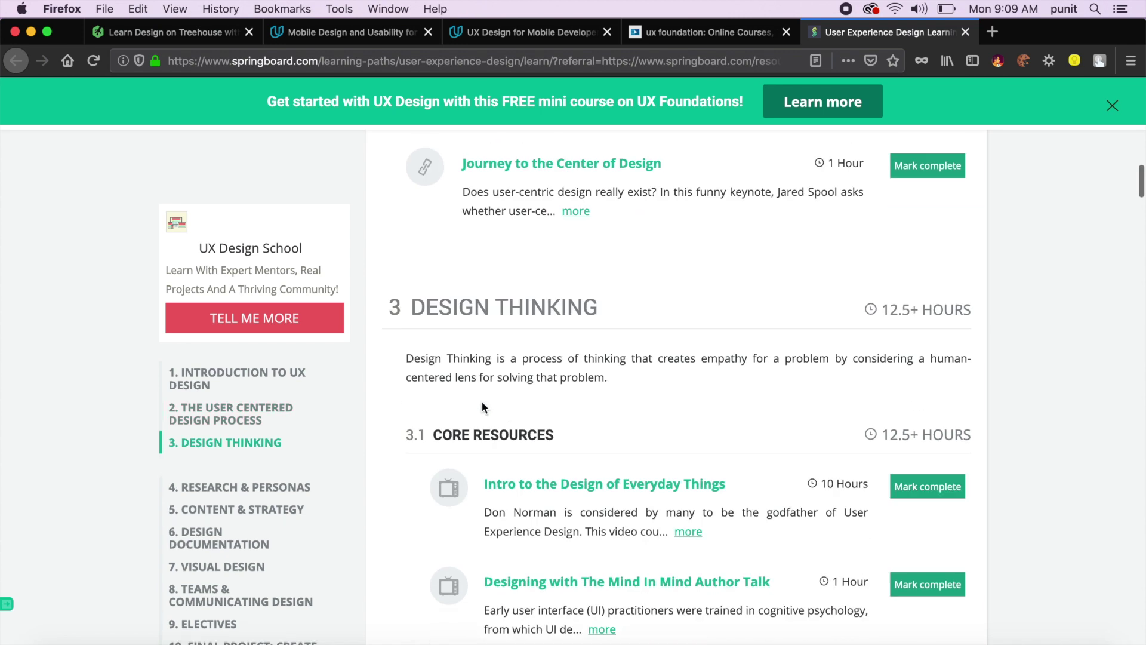
{"action": "scroll", "coordinate": [482, 407], "scroll_direction": "down", "scroll_amount": 3}
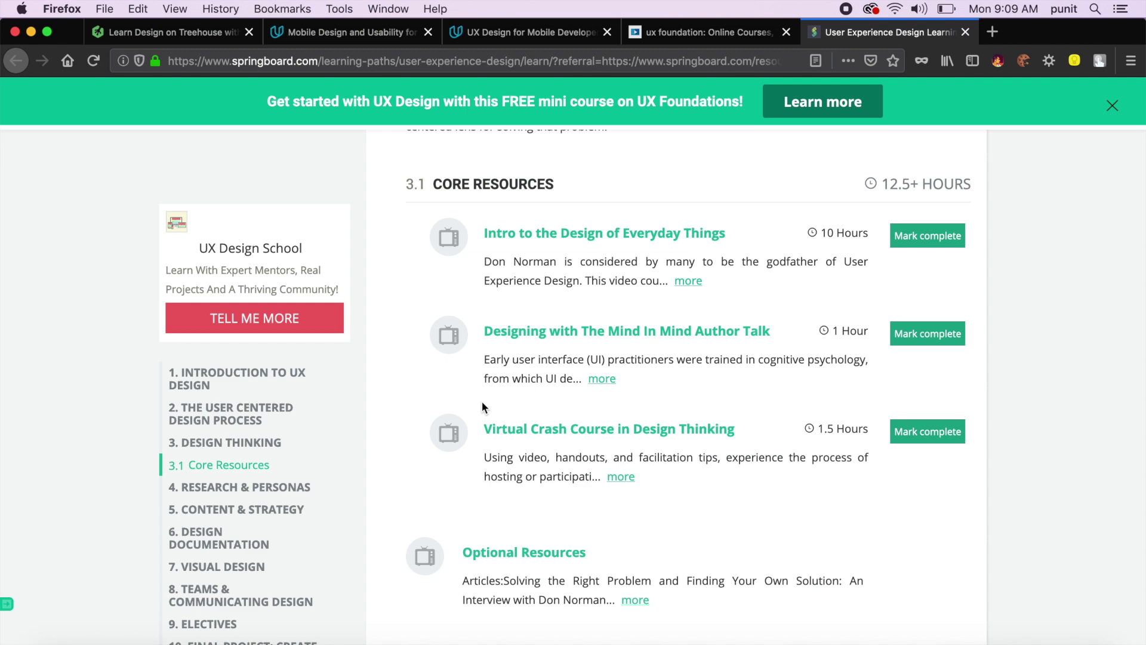
{"action": "scroll", "coordinate": [482, 407], "scroll_direction": "up", "scroll_amount": 10}
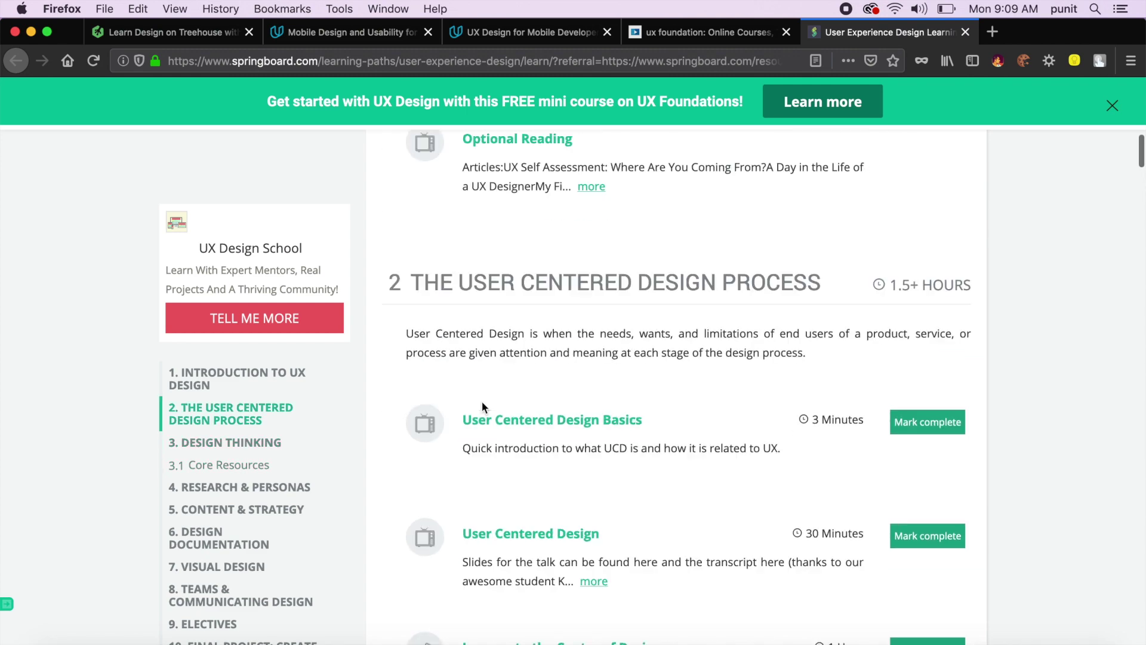
{"action": "scroll", "coordinate": [482, 408], "scroll_direction": "up", "scroll_amount": 10}
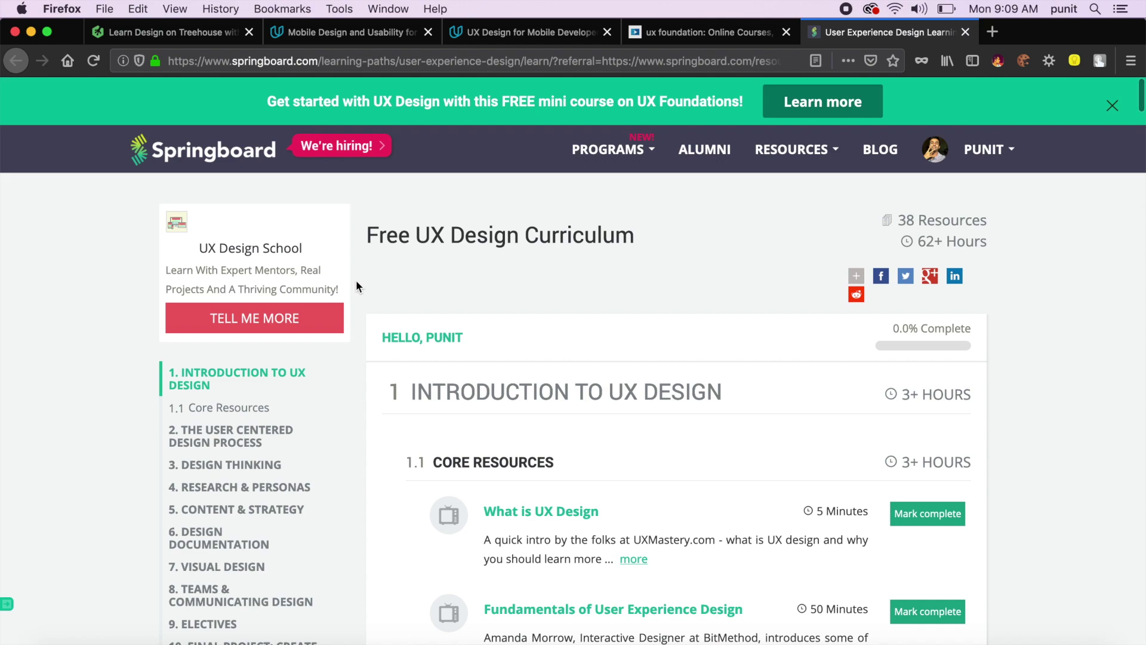
{"action": "scroll", "coordinate": [355, 280], "scroll_direction": "down", "scroll_amount": 3}
{"action": "scroll", "coordinate": [356, 281], "scroll_direction": "down", "scroll_amount": 10}
{"action": "scroll", "coordinate": [355, 281], "scroll_direction": "down", "scroll_amount": 5}
{"action": "scroll", "coordinate": [357, 282], "scroll_direction": "down", "scroll_amount": 5}
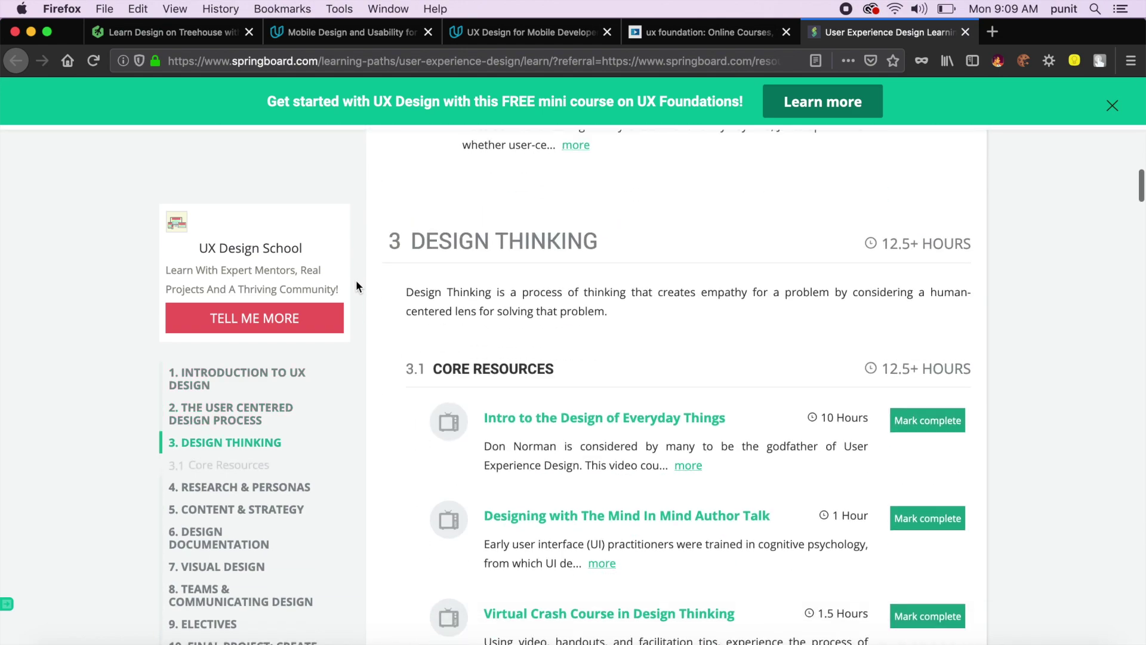
{"action": "scroll", "coordinate": [357, 282], "scroll_direction": "down", "scroll_amount": 2}
{"action": "scroll", "coordinate": [356, 281], "scroll_direction": "down", "scroll_amount": 5}
{"action": "scroll", "coordinate": [356, 281], "scroll_direction": "down", "scroll_amount": 5}
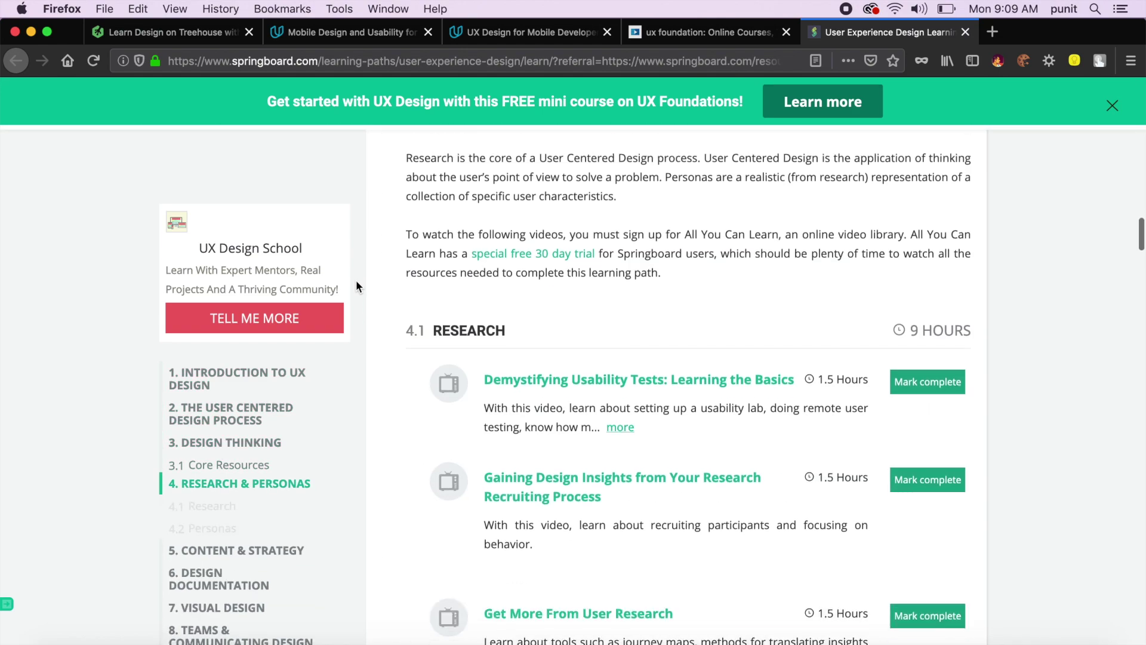
{"action": "scroll", "coordinate": [356, 281], "scroll_direction": "down", "scroll_amount": 3}
{"action": "scroll", "coordinate": [356, 281], "scroll_direction": "down", "scroll_amount": 5}
{"action": "scroll", "coordinate": [356, 282], "scroll_direction": "down", "scroll_amount": 5}
{"action": "scroll", "coordinate": [356, 286], "scroll_direction": "down", "scroll_amount": 5}
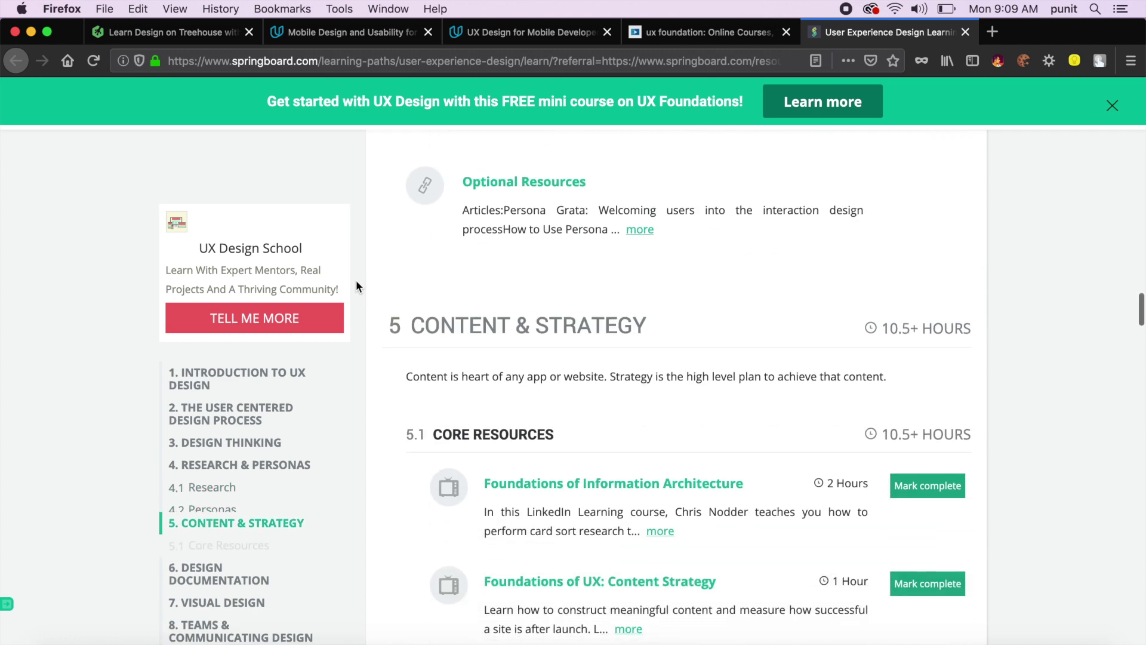
{"action": "scroll", "coordinate": [356, 285], "scroll_direction": "down", "scroll_amount": 1}
{"action": "scroll", "coordinate": [355, 285], "scroll_direction": "down", "scroll_amount": 7}
{"action": "scroll", "coordinate": [355, 285], "scroll_direction": "down", "scroll_amount": 5}
{"action": "scroll", "coordinate": [355, 285], "scroll_direction": "down", "scroll_amount": 5}
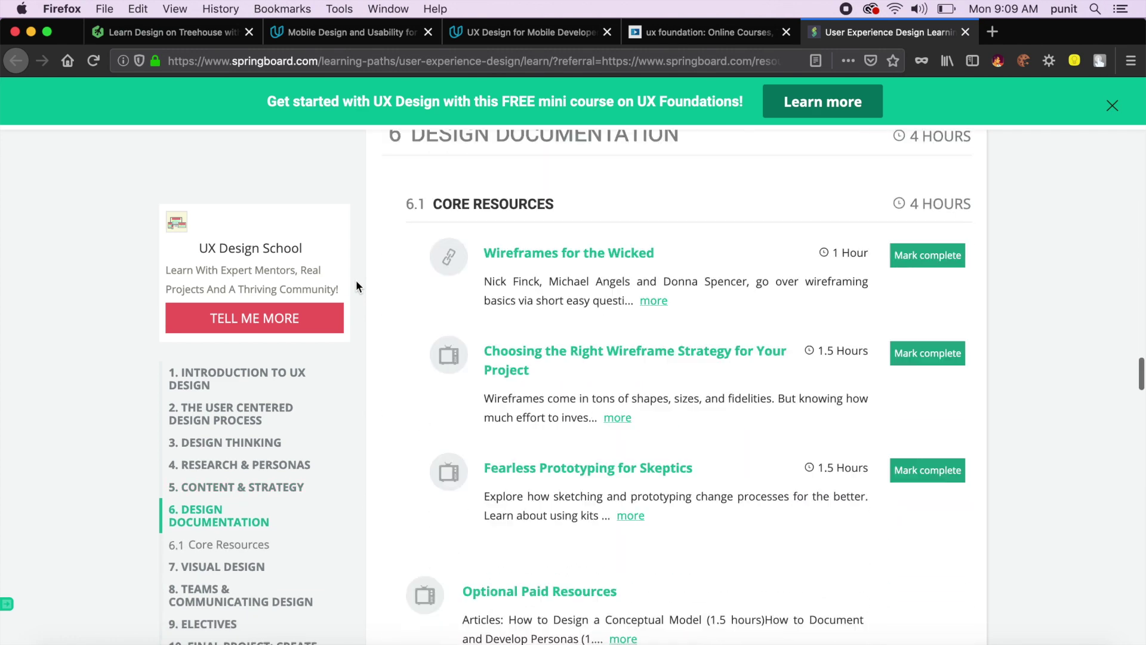
{"action": "scroll", "coordinate": [355, 285], "scroll_direction": "down", "scroll_amount": 5}
{"action": "scroll", "coordinate": [355, 286], "scroll_direction": "down", "scroll_amount": 5}
{"action": "scroll", "coordinate": [355, 286], "scroll_direction": "down", "scroll_amount": 3}
{"action": "scroll", "coordinate": [356, 286], "scroll_direction": "down", "scroll_amount": 3}
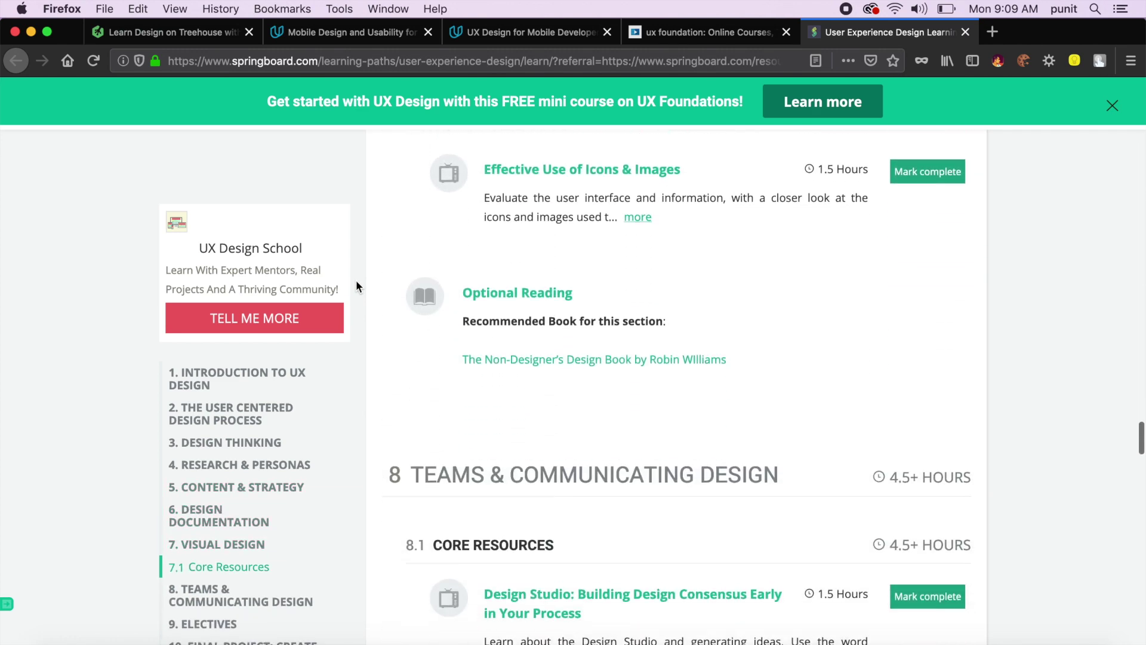
{"action": "scroll", "coordinate": [544, 355], "scroll_direction": "down", "scroll_amount": 5}
{"action": "scroll", "coordinate": [544, 356], "scroll_direction": "down", "scroll_amount": 2}
{"action": "scroll", "coordinate": [543, 355], "scroll_direction": "down", "scroll_amount": 5}
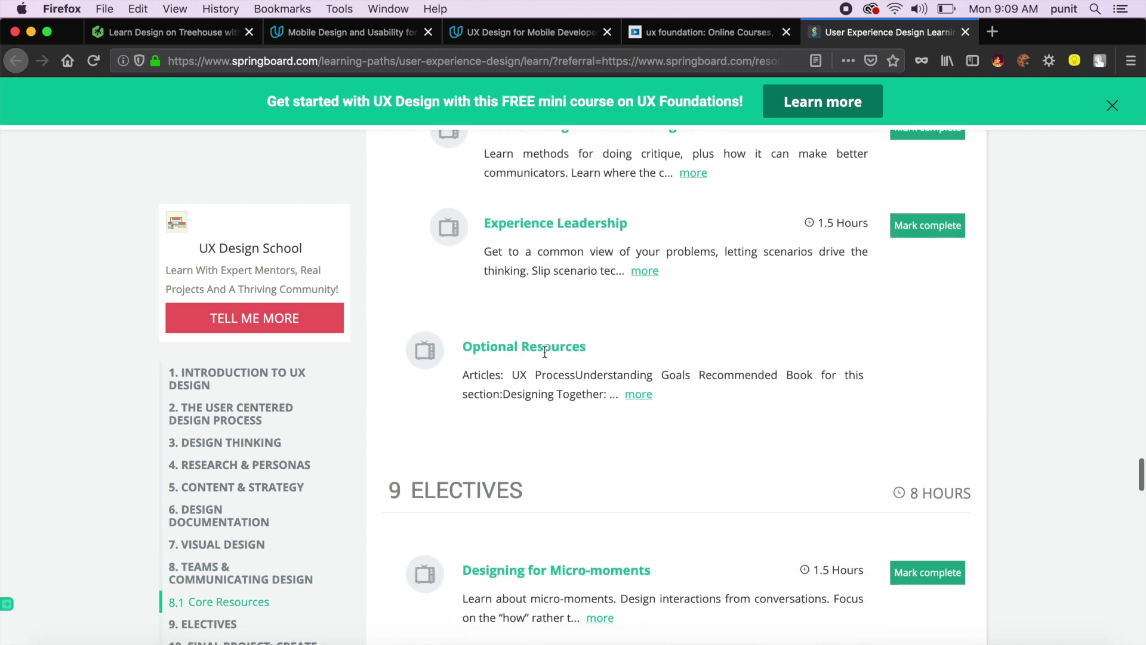
{"action": "scroll", "coordinate": [543, 356], "scroll_direction": "down", "scroll_amount": 2}
{"action": "scroll", "coordinate": [544, 356], "scroll_direction": "down", "scroll_amount": 8}
{"action": "scroll", "coordinate": [543, 355], "scroll_direction": "down", "scroll_amount": 2}
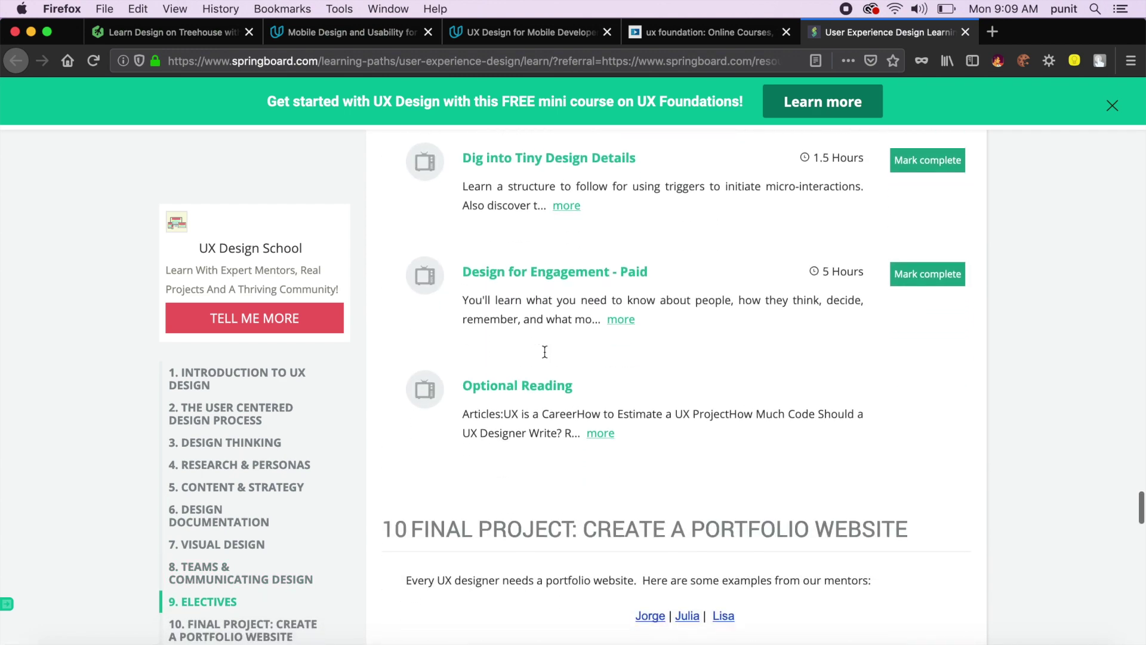
{"action": "scroll", "coordinate": [543, 356], "scroll_direction": "up", "scroll_amount": 15}
{"action": "scroll", "coordinate": [545, 352], "scroll_direction": "up", "scroll_amount": 10}
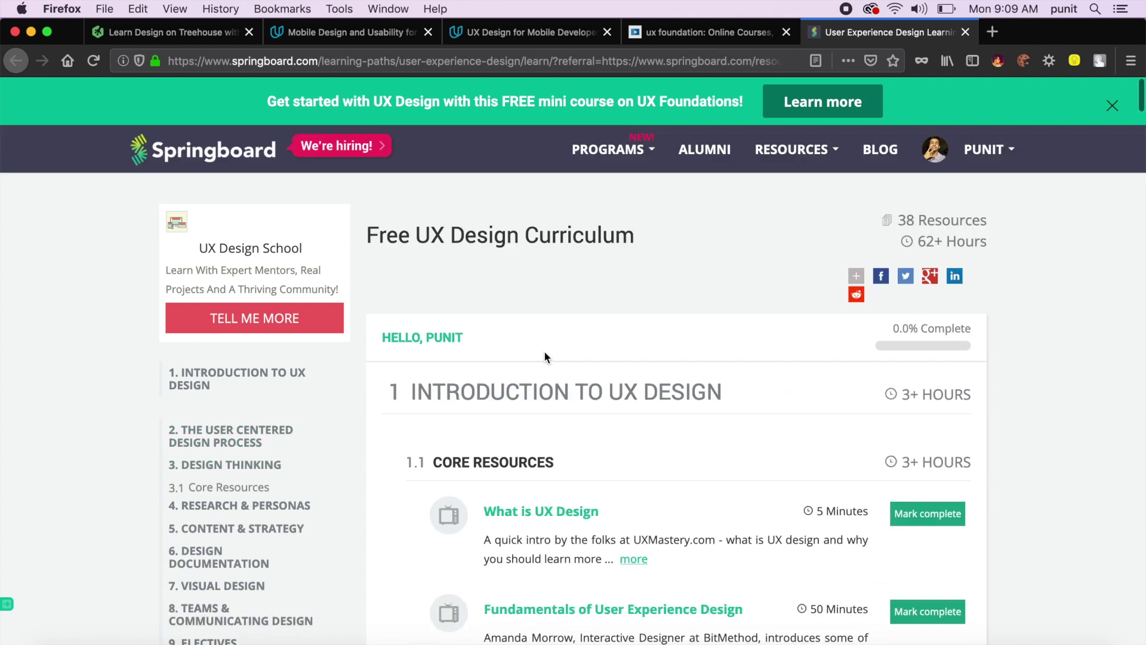
Step: Move from Springboard's curriculum to the Treehouse design library page
{"action": "key", "text": "ctrl+Tab"}
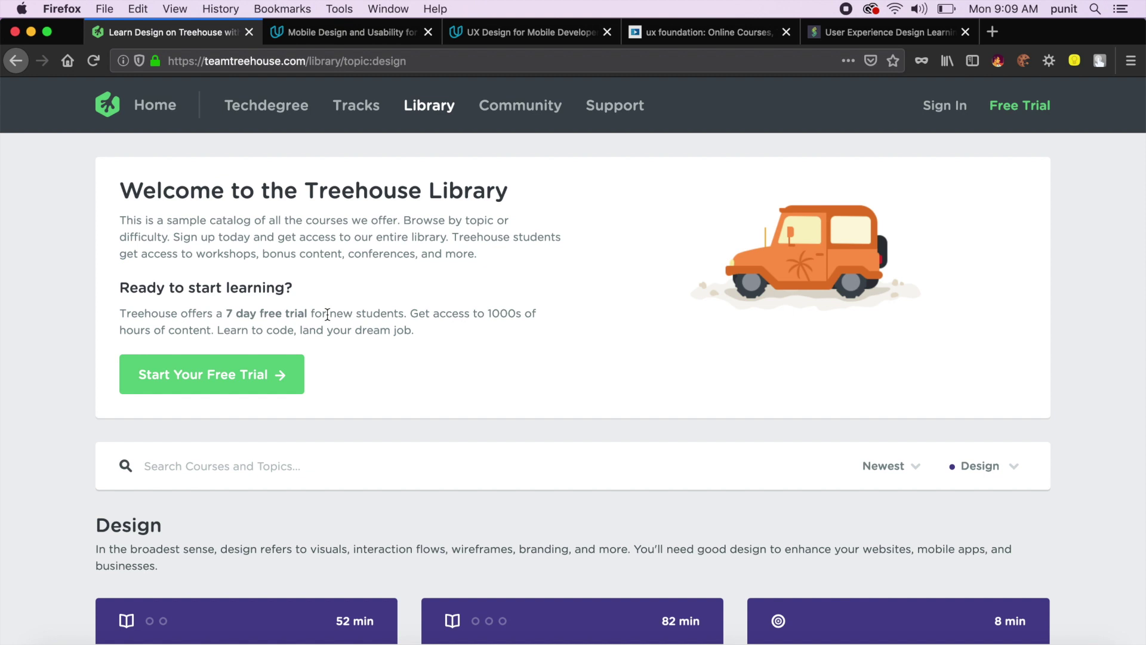
{"action": "scroll", "coordinate": [508, 364], "scroll_direction": "down", "scroll_amount": 3}
{"action": "scroll", "coordinate": [502, 365], "scroll_direction": "down", "scroll_amount": 7}
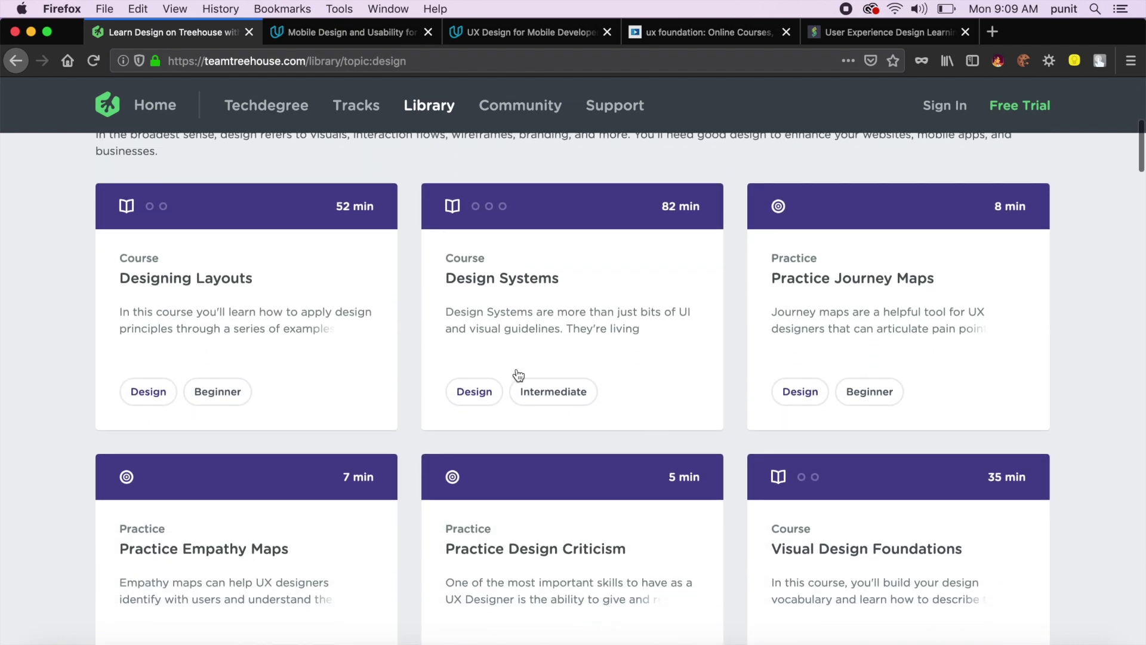
{"action": "scroll", "coordinate": [307, 282], "scroll_direction": "up", "scroll_amount": 10}
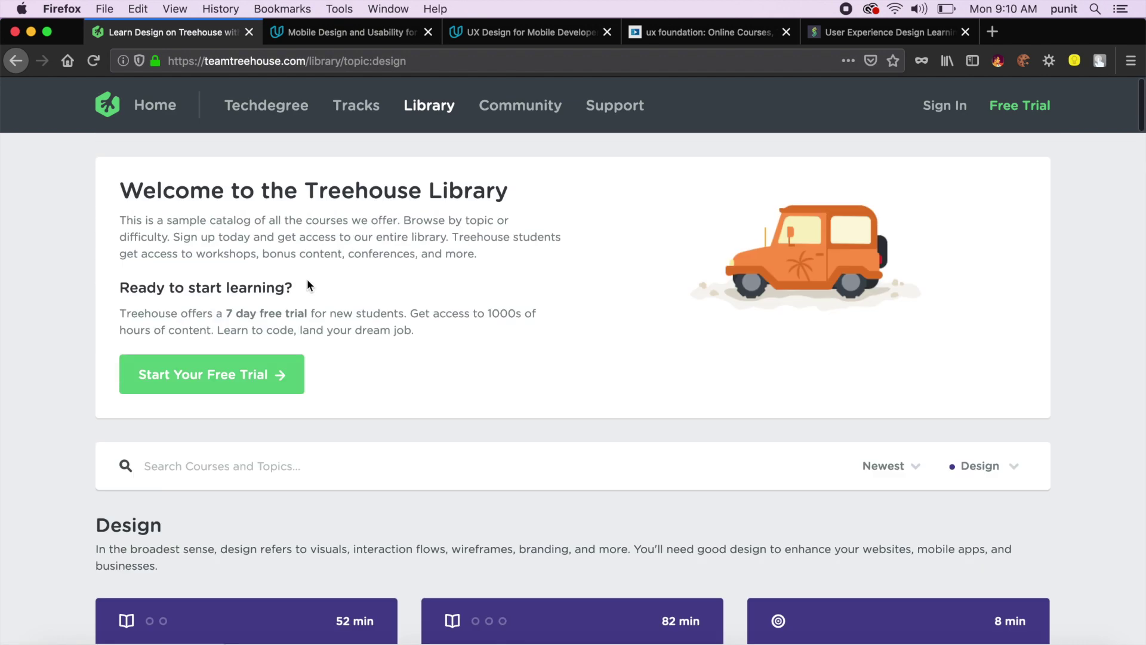
{"action": "scroll", "coordinate": [537, 331], "scroll_direction": "down", "scroll_amount": 2}
{"action": "scroll", "coordinate": [537, 332], "scroll_direction": "down", "scroll_amount": 3}
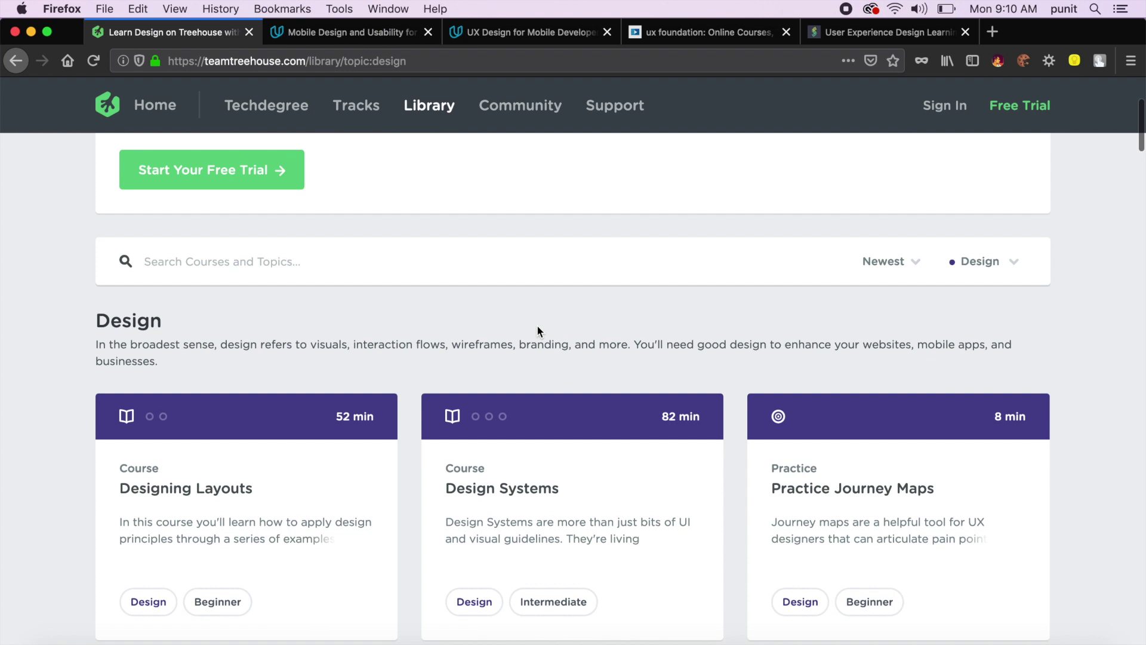
{"action": "scroll", "coordinate": [537, 331], "scroll_direction": "down", "scroll_amount": 3}
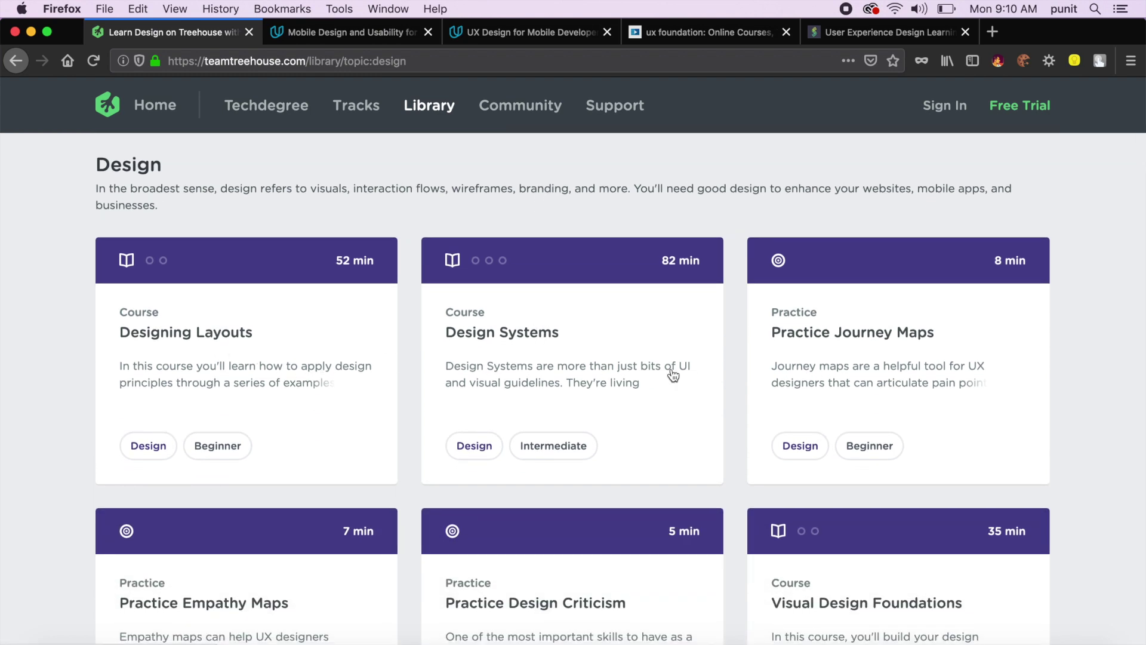
{"action": "scroll", "coordinate": [833, 335], "scroll_direction": "down", "scroll_amount": 3}
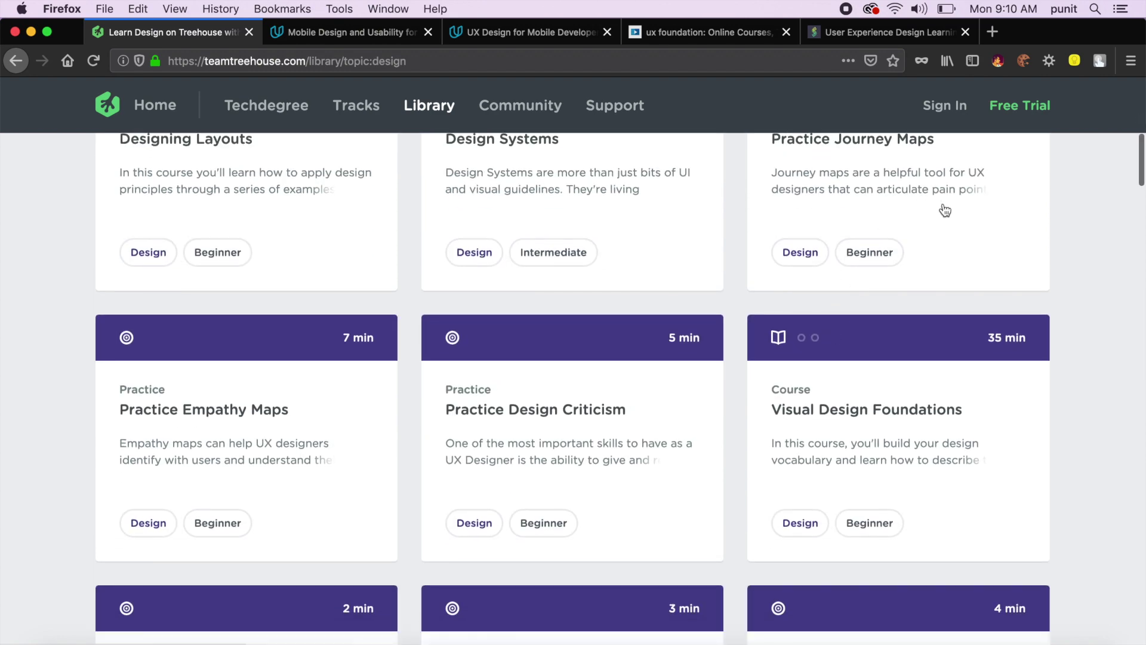
{"action": "scroll", "coordinate": [801, 457], "scroll_direction": "down", "scroll_amount": 5}
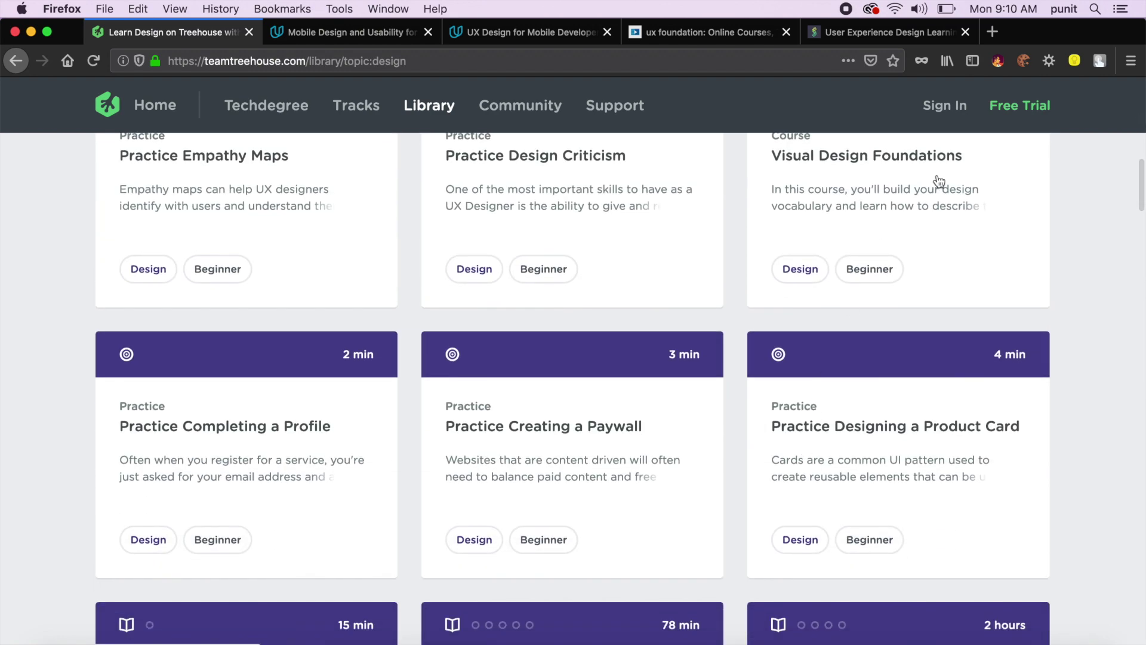
{"action": "scroll", "coordinate": [938, 182], "scroll_direction": "up", "scroll_amount": 1}
{"action": "scroll", "coordinate": [938, 182], "scroll_direction": "up", "scroll_amount": 5}
{"action": "scroll", "coordinate": [937, 181], "scroll_direction": "up", "scroll_amount": 5}
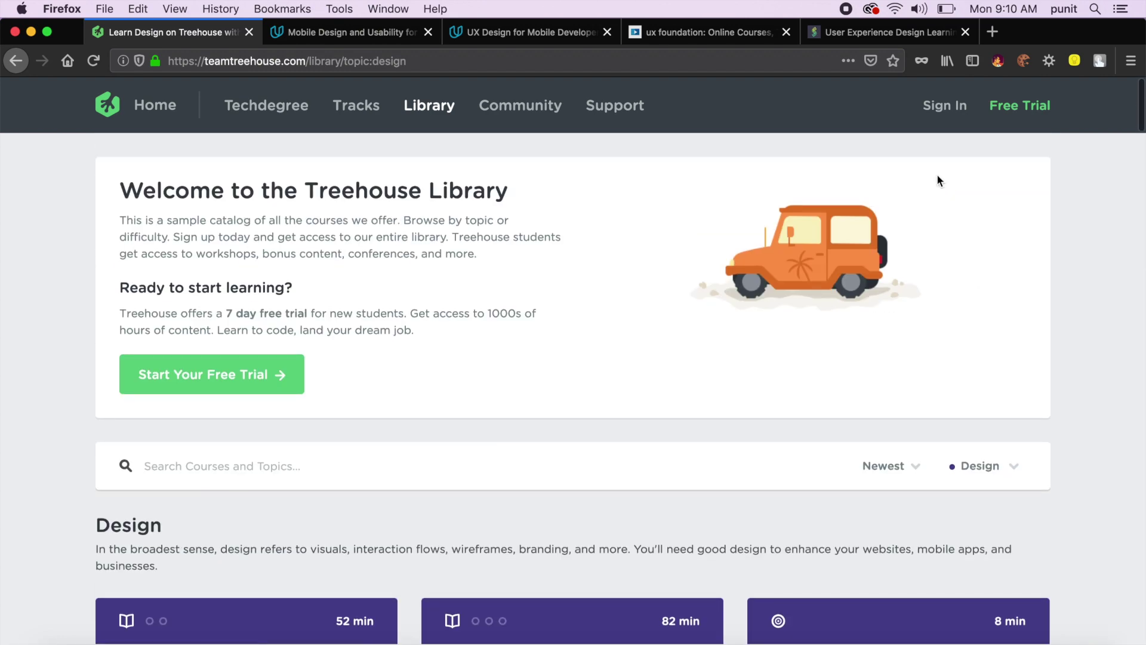
{"action": "scroll", "coordinate": [600, 383], "scroll_direction": "down", "scroll_amount": 15}
{"action": "scroll", "coordinate": [602, 382], "scroll_direction": "down", "scroll_amount": 5}
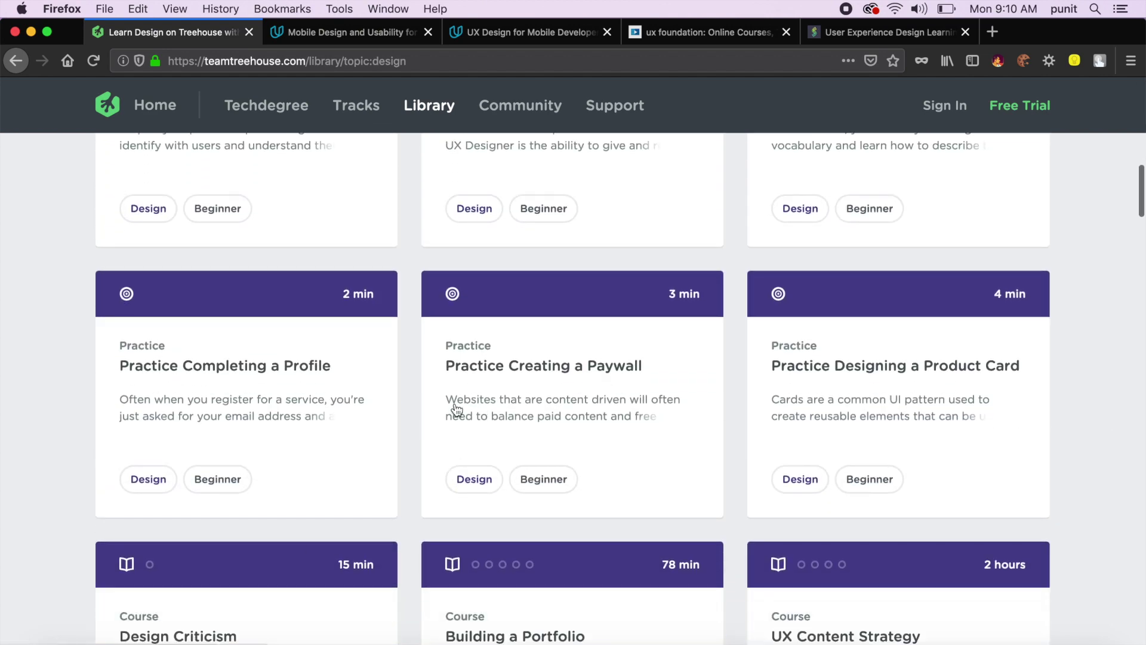
{"action": "scroll", "coordinate": [541, 414], "scroll_direction": "up", "scroll_amount": 20}
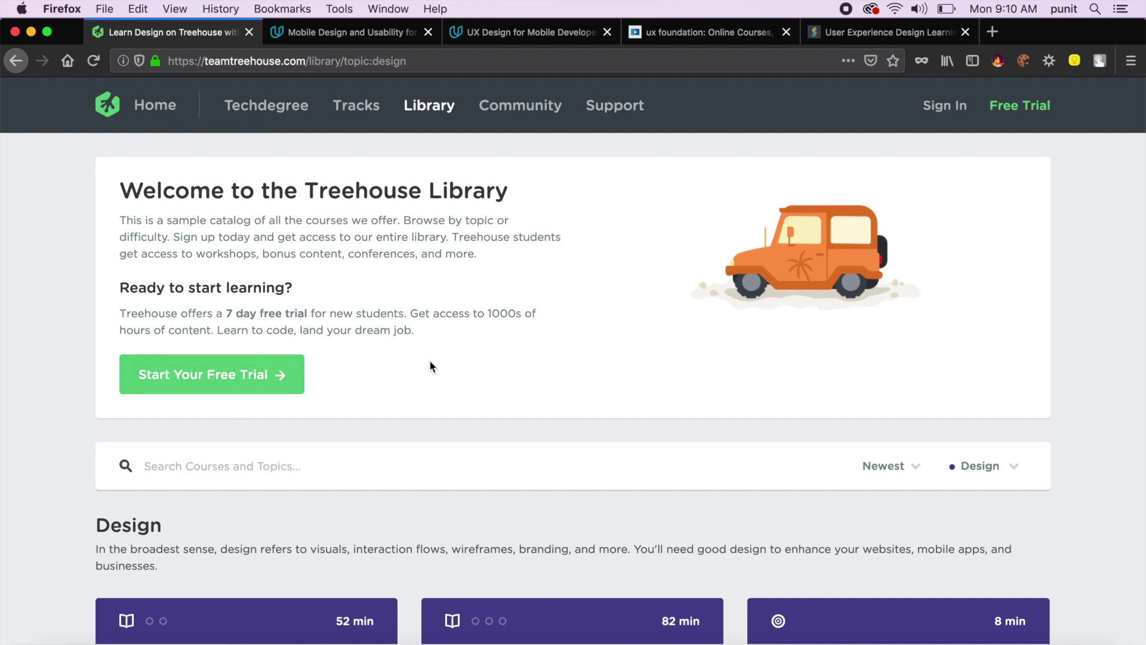
{"action": "scroll", "coordinate": [431, 362], "scroll_direction": "down", "scroll_amount": 2}
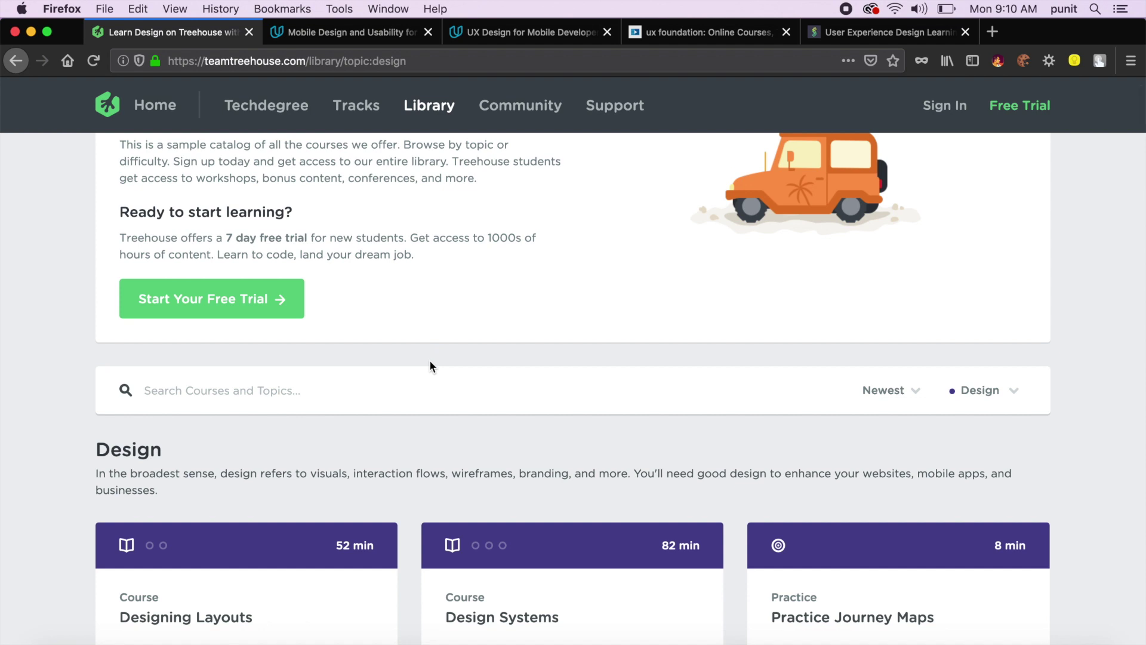
{"action": "scroll", "coordinate": [429, 359], "scroll_direction": "down", "scroll_amount": 1}
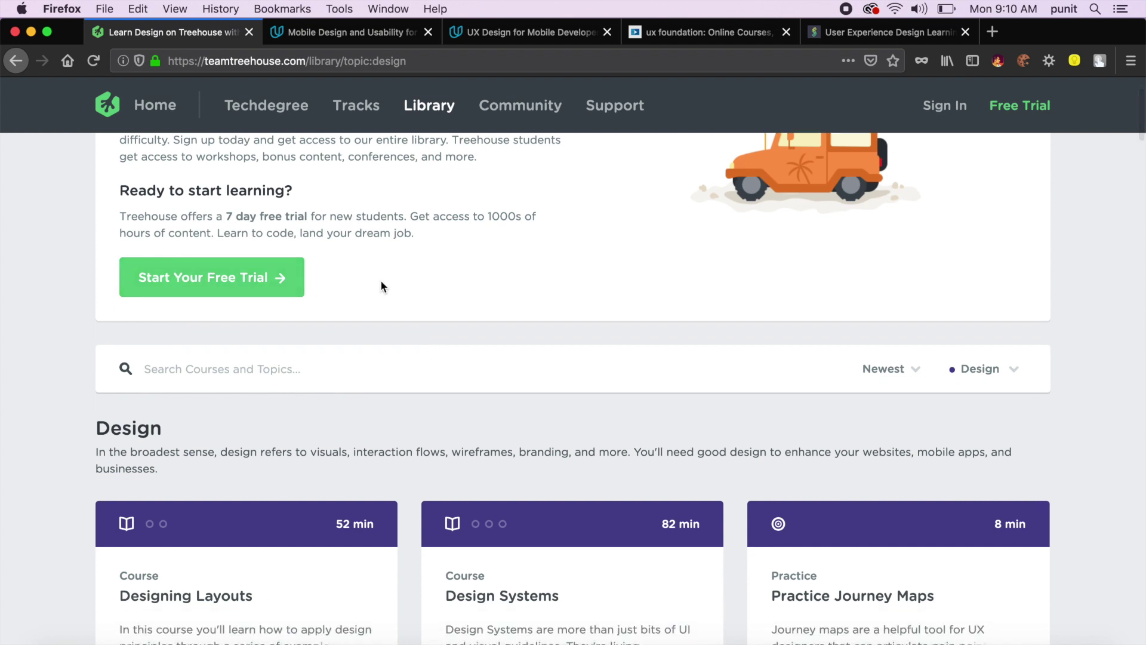
{"action": "scroll", "coordinate": [380, 286], "scroll_direction": "down", "scroll_amount": 5}
{"action": "scroll", "coordinate": [381, 286], "scroll_direction": "down", "scroll_amount": 5}
{"action": "scroll", "coordinate": [380, 285], "scroll_direction": "down", "scroll_amount": 3}
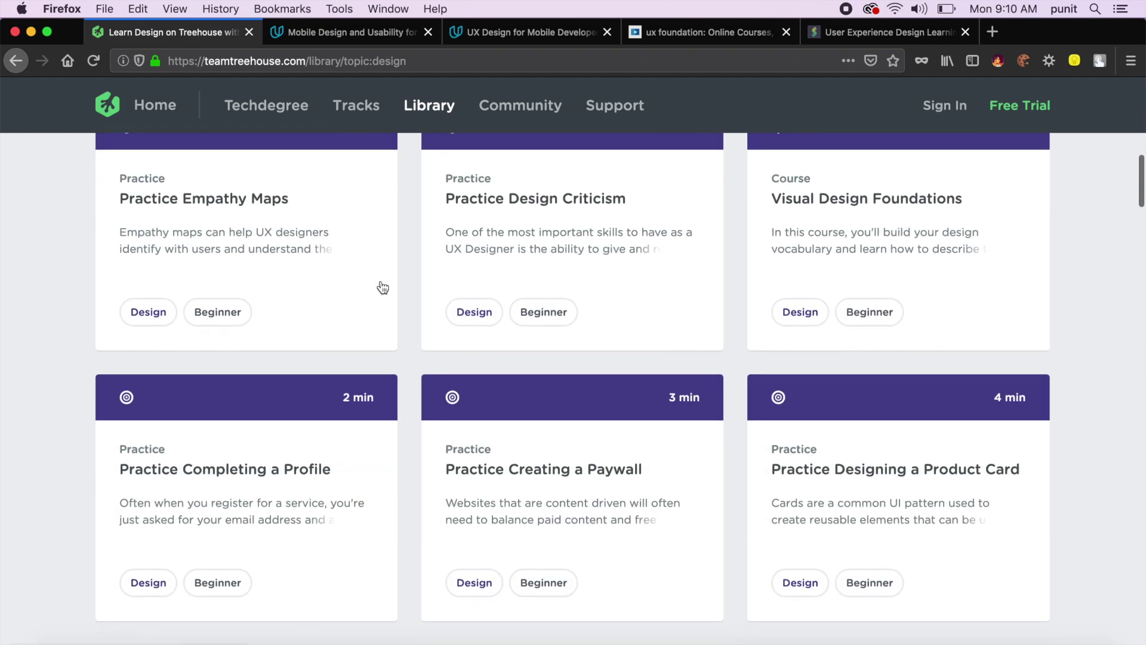
{"action": "scroll", "coordinate": [588, 300], "scroll_direction": "up", "scroll_amount": 1}
{"action": "scroll", "coordinate": [587, 299], "scroll_direction": "down", "scroll_amount": 5}
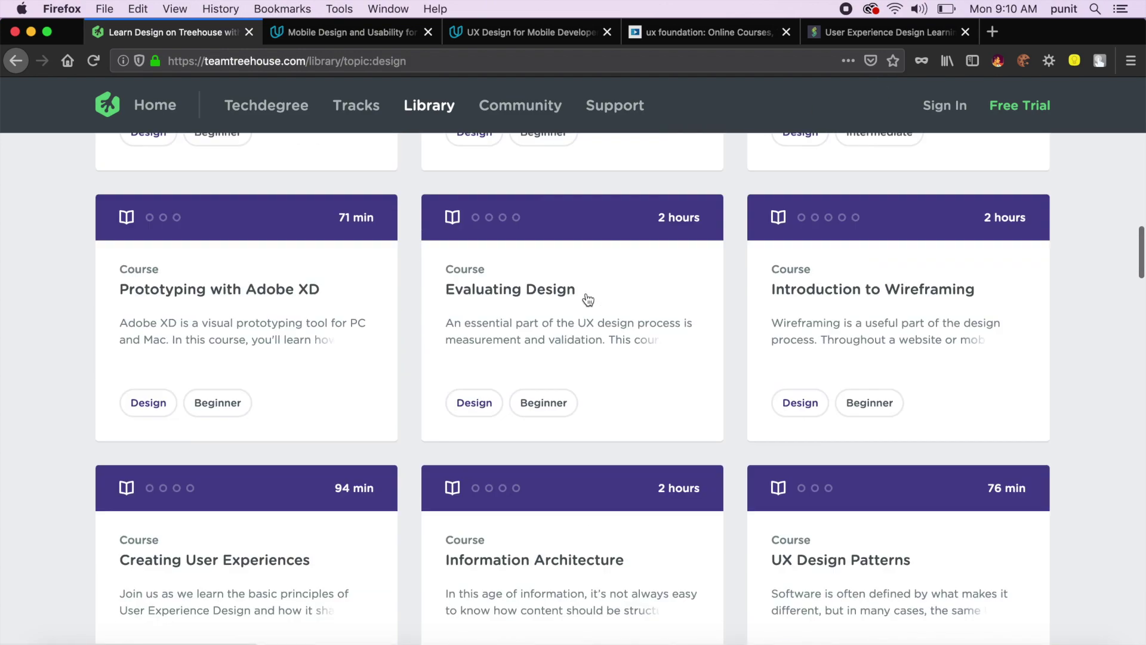
{"action": "scroll", "coordinate": [588, 299], "scroll_direction": "down", "scroll_amount": 5}
{"action": "scroll", "coordinate": [587, 299], "scroll_direction": "down", "scroll_amount": 4}
{"action": "scroll", "coordinate": [588, 299], "scroll_direction": "down", "scroll_amount": 6}
{"action": "scroll", "coordinate": [588, 299], "scroll_direction": "down", "scroll_amount": 2}
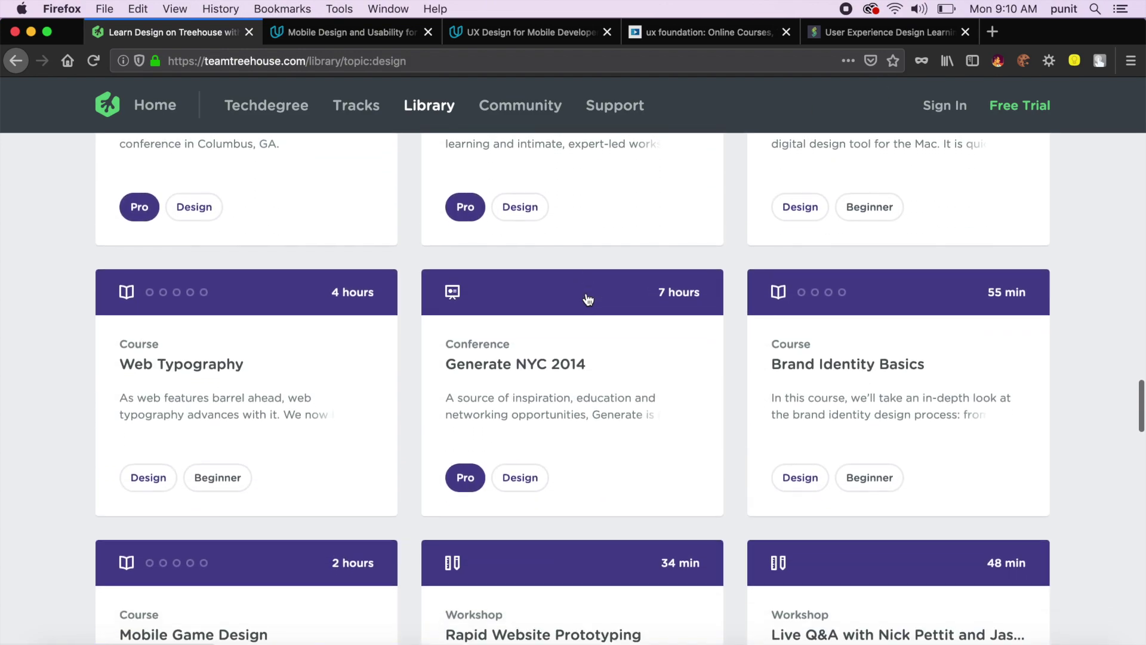
{"action": "scroll", "coordinate": [587, 300], "scroll_direction": "down", "scroll_amount": 3}
{"action": "scroll", "coordinate": [587, 299], "scroll_direction": "down", "scroll_amount": 5}
{"action": "scroll", "coordinate": [588, 300], "scroll_direction": "down", "scroll_amount": 3}
{"action": "scroll", "coordinate": [587, 299], "scroll_direction": "down", "scroll_amount": 2}
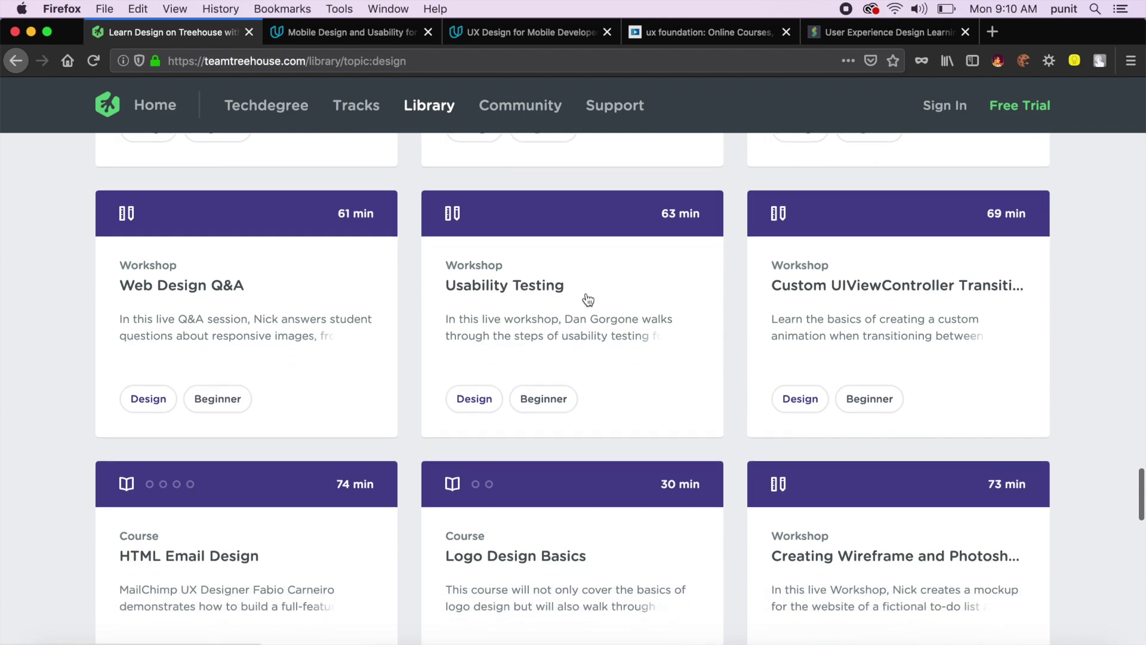
{"action": "scroll", "coordinate": [587, 299], "scroll_direction": "down", "scroll_amount": 3}
{"action": "scroll", "coordinate": [588, 299], "scroll_direction": "down", "scroll_amount": 5}
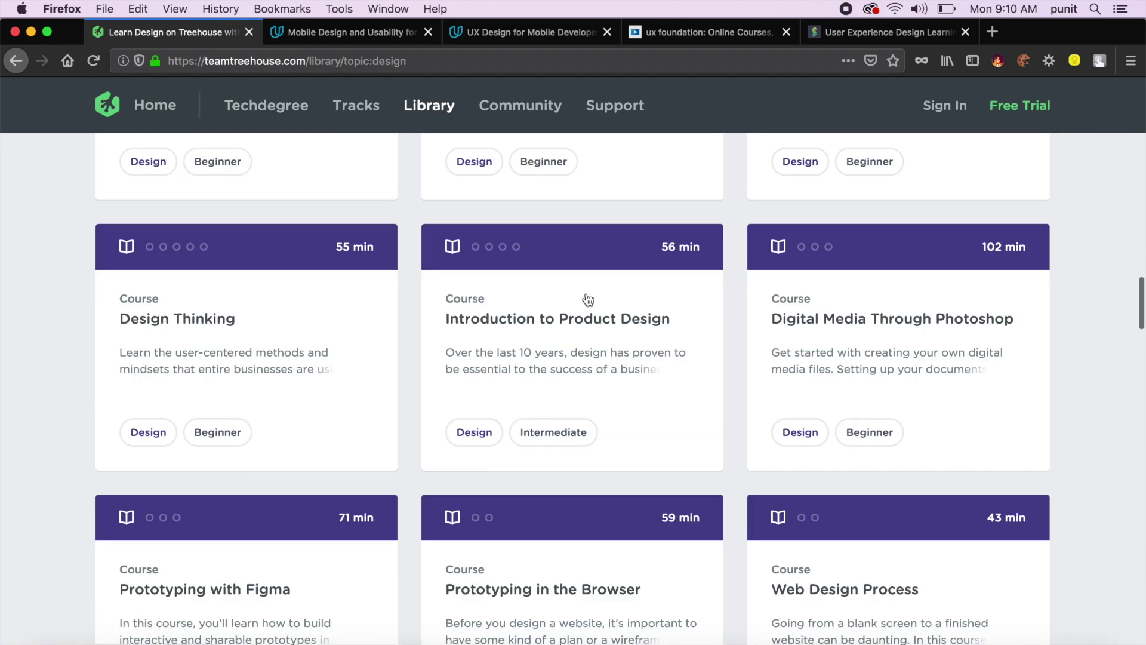
{"action": "scroll", "coordinate": [587, 300], "scroll_direction": "down", "scroll_amount": 5}
{"action": "scroll", "coordinate": [587, 299], "scroll_direction": "down", "scroll_amount": 4}
{"action": "scroll", "coordinate": [587, 300], "scroll_direction": "up", "scroll_amount": 4}
{"action": "scroll", "coordinate": [588, 299], "scroll_direction": "up", "scroll_amount": 4}
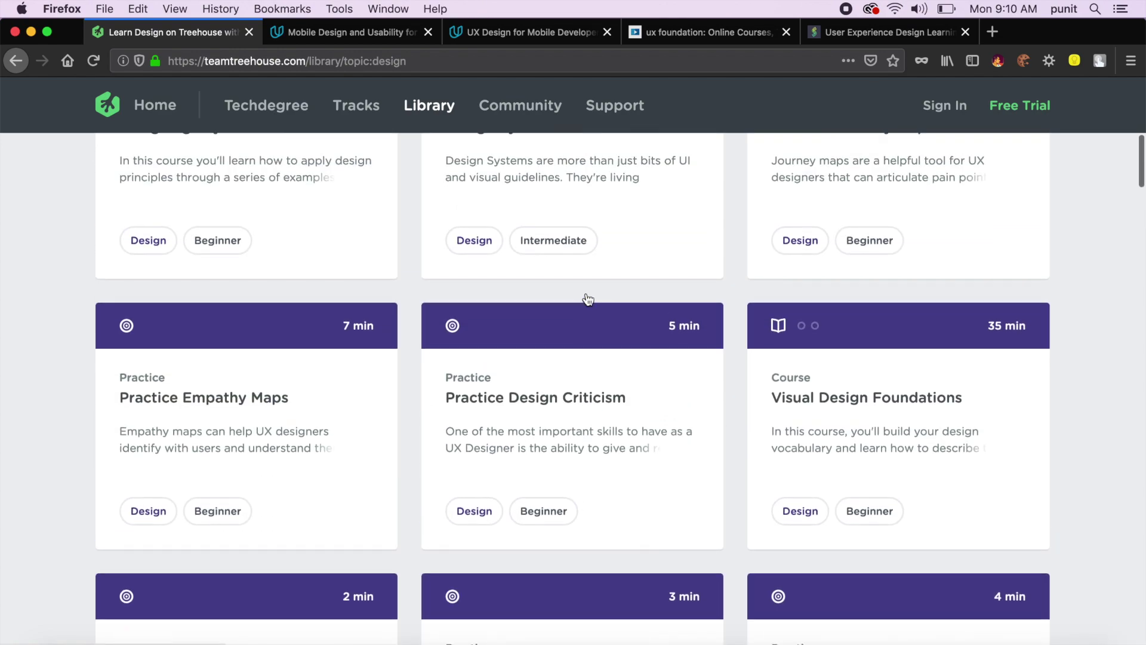
{"action": "scroll", "coordinate": [587, 300], "scroll_direction": "up", "scroll_amount": 1}
{"action": "scroll", "coordinate": [588, 299], "scroll_direction": "up", "scroll_amount": 3}
{"action": "scroll", "coordinate": [587, 300], "scroll_direction": "up", "scroll_amount": 1}
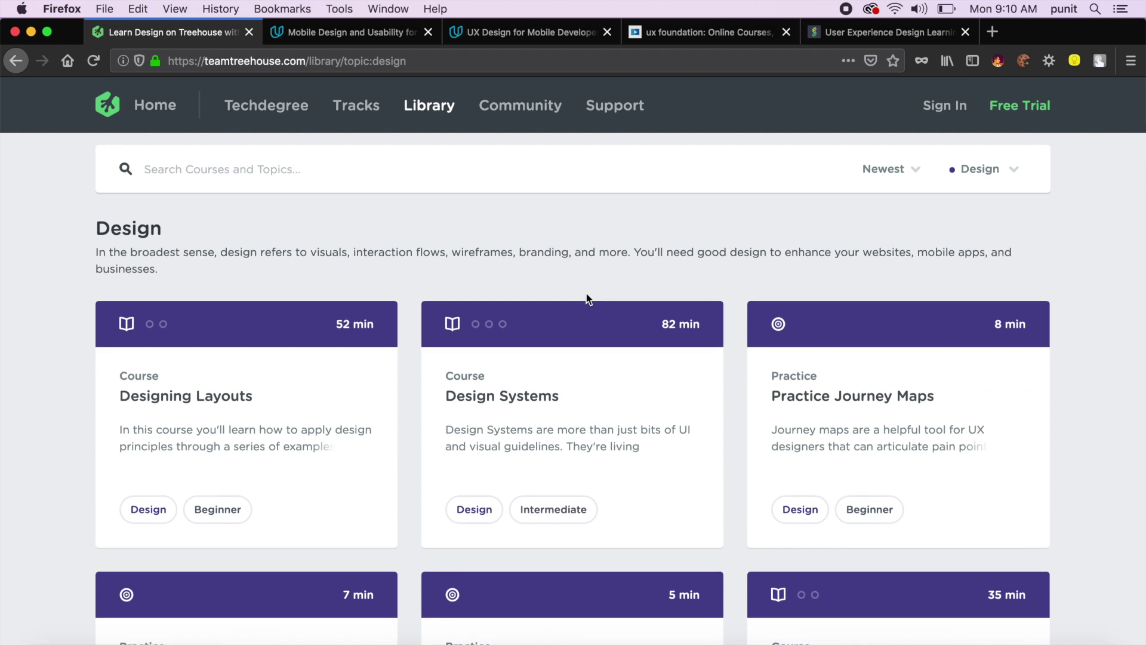
{"action": "scroll", "coordinate": [587, 299], "scroll_direction": "down", "scroll_amount": 3}
{"action": "scroll", "coordinate": [588, 299], "scroll_direction": "down", "scroll_amount": 1}
{"action": "scroll", "coordinate": [587, 299], "scroll_direction": "down", "scroll_amount": 3}
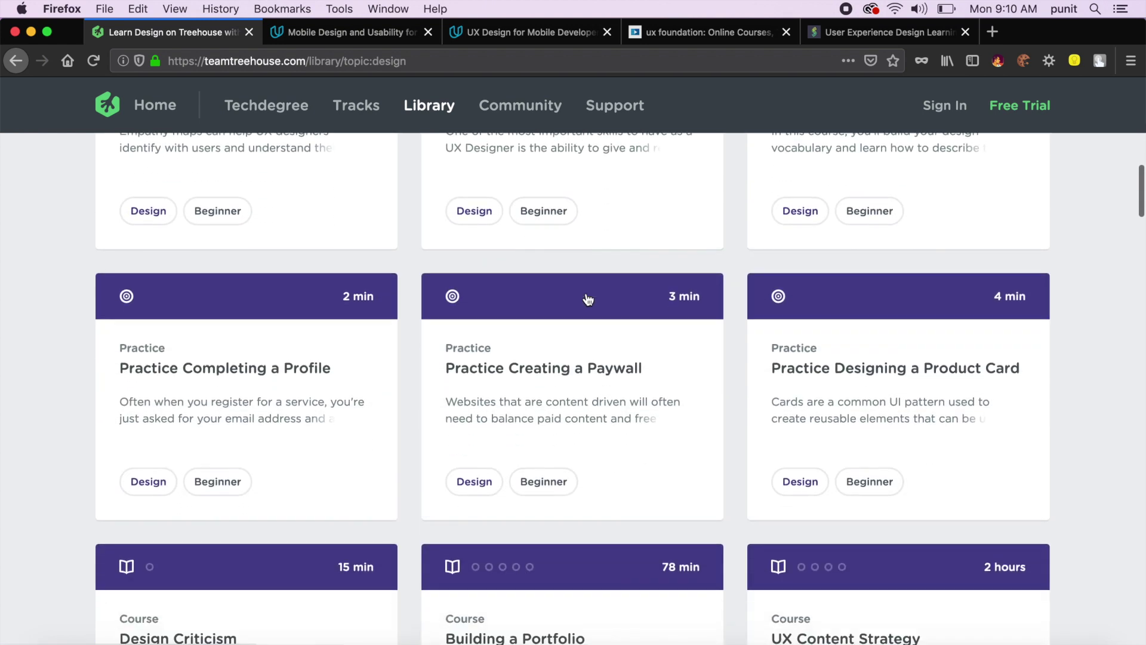
{"action": "scroll", "coordinate": [587, 299], "scroll_direction": "down", "scroll_amount": 1}
{"action": "scroll", "coordinate": [934, 472], "scroll_direction": "down", "scroll_amount": 3}
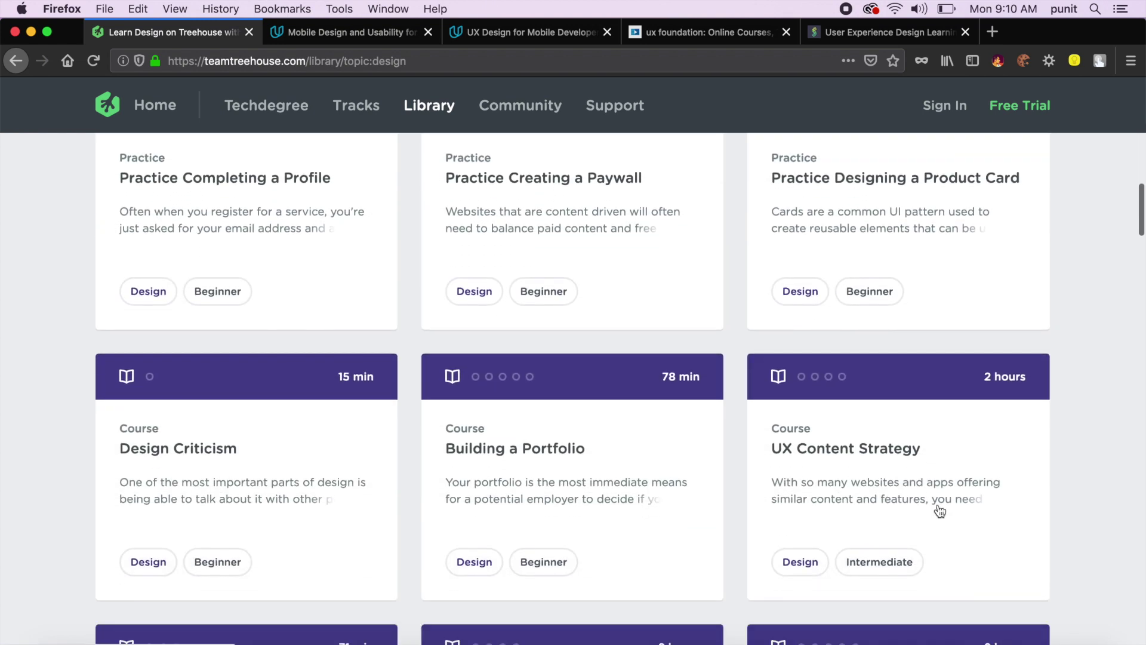
{"action": "scroll", "coordinate": [484, 516], "scroll_direction": "down", "scroll_amount": 2}
{"action": "scroll", "coordinate": [481, 517], "scroll_direction": "down", "scroll_amount": 5}
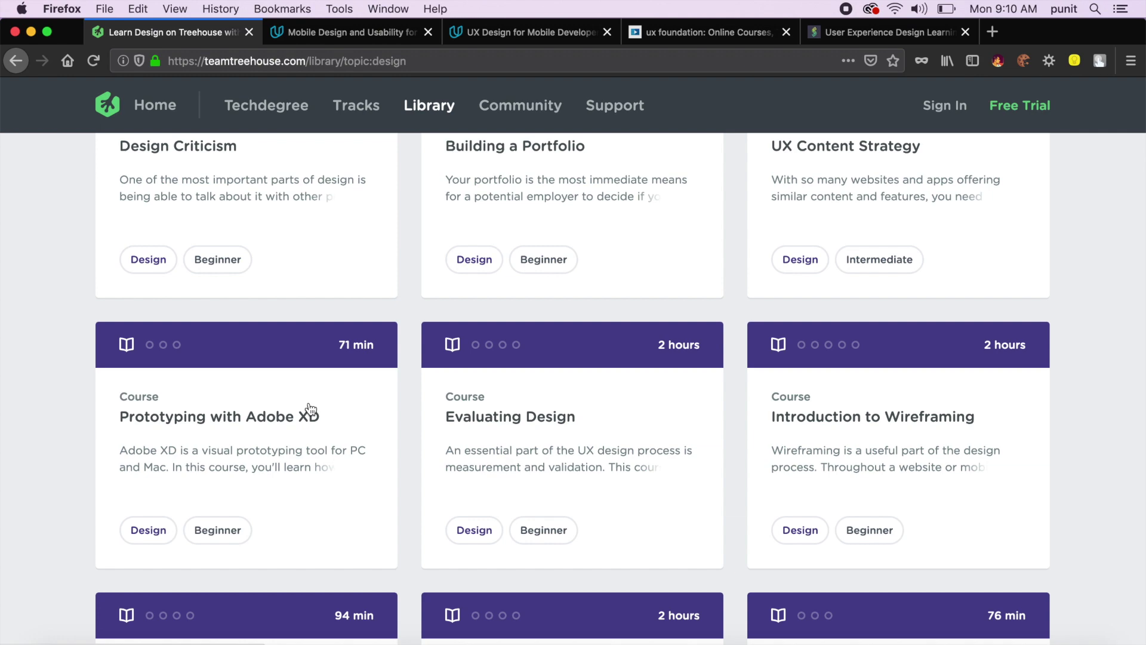
{"action": "scroll", "coordinate": [309, 408], "scroll_direction": "up", "scroll_amount": 3}
{"action": "scroll", "coordinate": [308, 404], "scroll_direction": "up", "scroll_amount": 10}
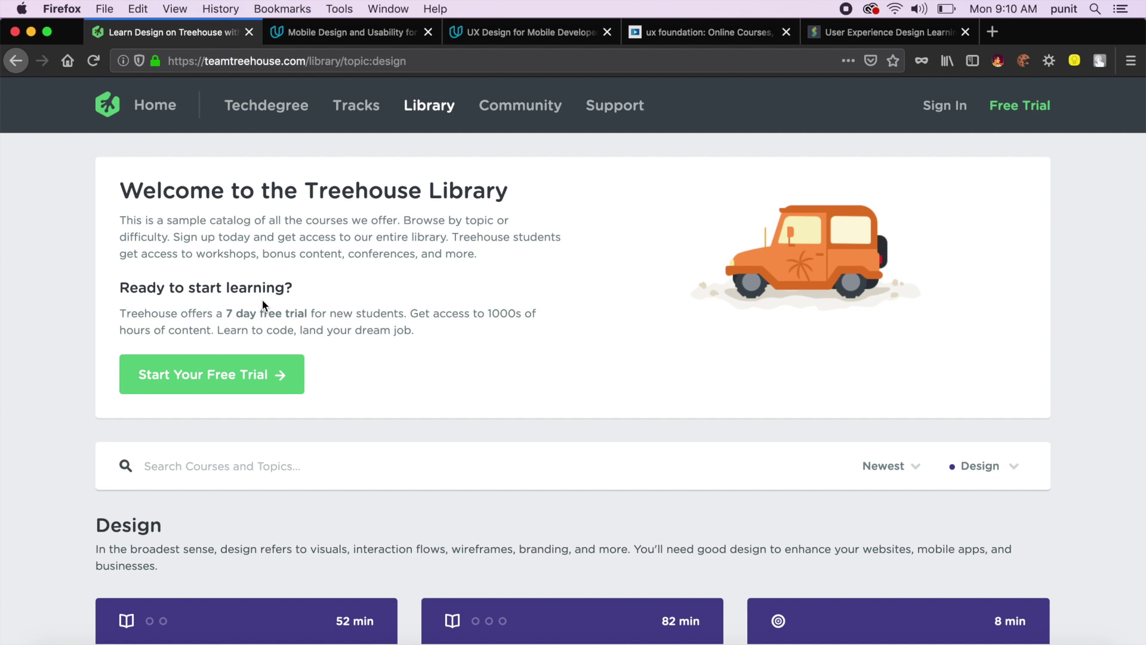
{"action": "scroll", "coordinate": [262, 302], "scroll_direction": "down", "scroll_amount": 5}
{"action": "scroll", "coordinate": [622, 313], "scroll_direction": "up", "scroll_amount": 3}
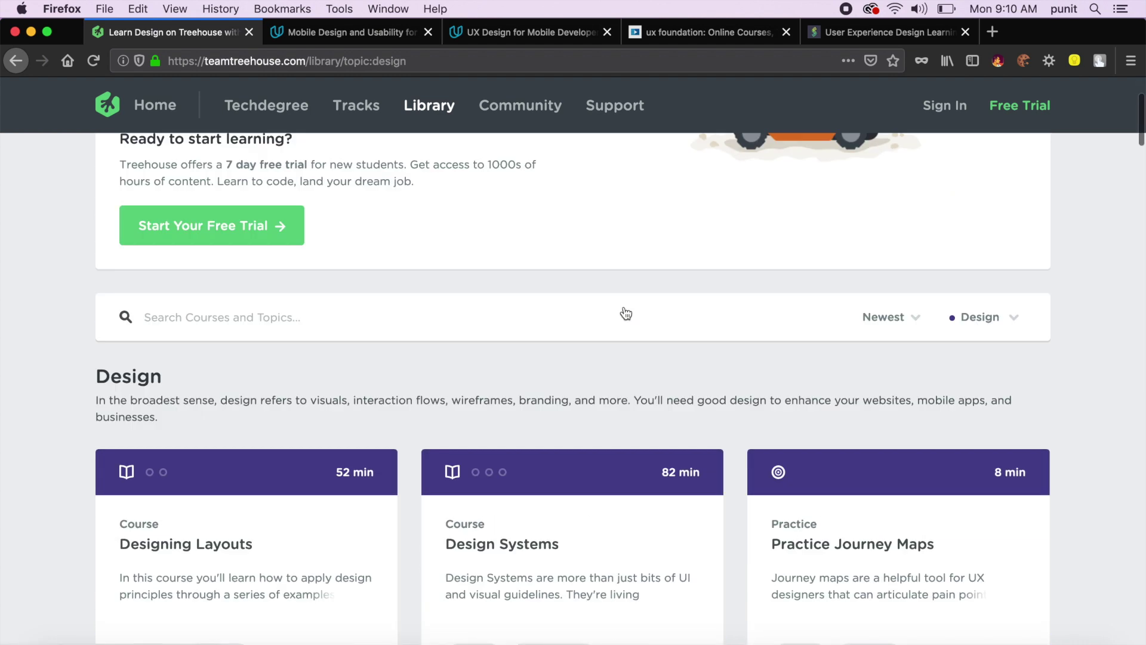
{"action": "scroll", "coordinate": [622, 300], "scroll_direction": "up", "scroll_amount": 2}
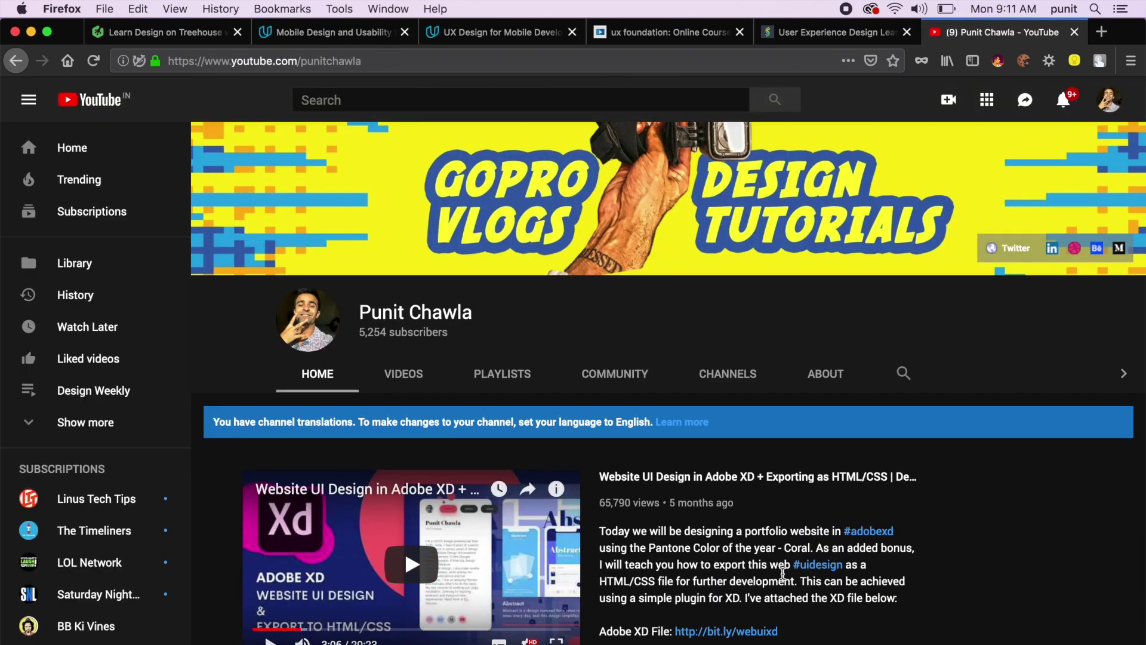
{"action": "scroll", "coordinate": [783, 574], "scroll_direction": "down", "scroll_amount": 2}
{"action": "scroll", "coordinate": [784, 574], "scroll_direction": "down", "scroll_amount": 2}
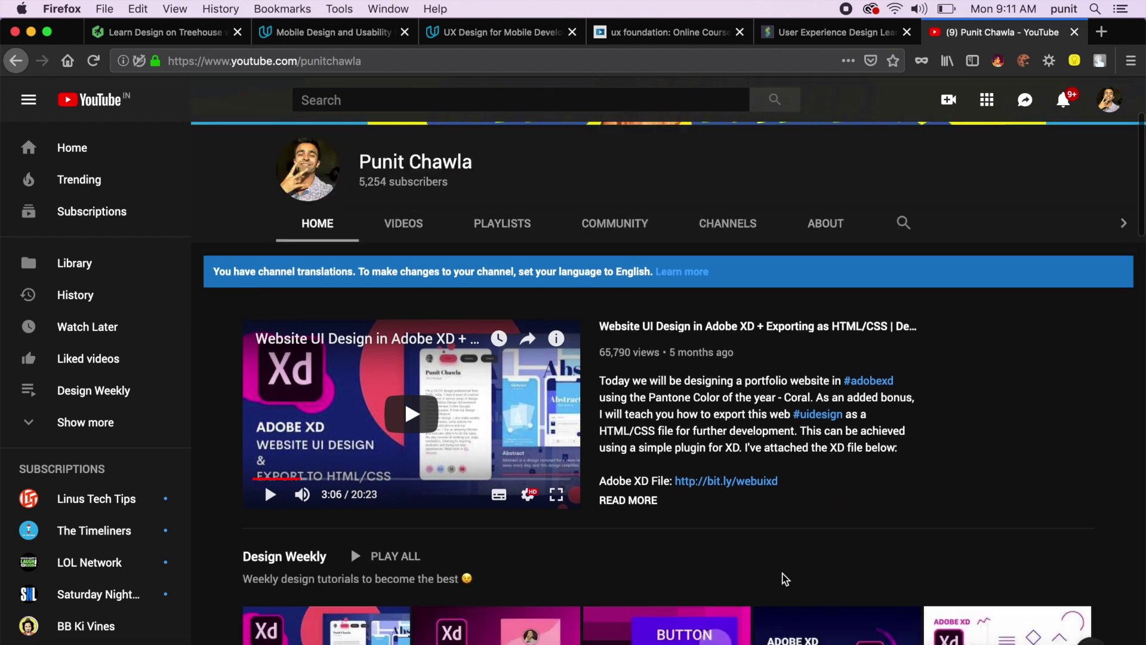
{"action": "scroll", "coordinate": [627, 466], "scroll_direction": "down", "scroll_amount": 4}
{"action": "scroll", "coordinate": [510, 381], "scroll_direction": "down", "scroll_amount": 3}
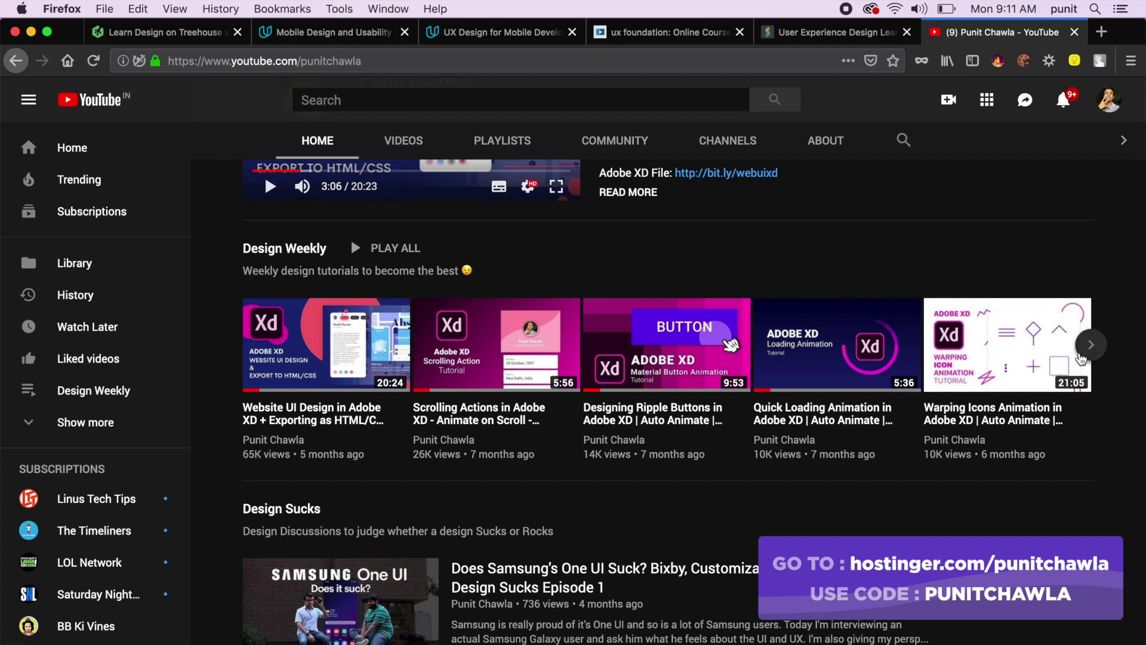
Step: Advance the Design Weekly row to the next set of Adobe XD tutorial videos
{"action": "left_click", "coordinate": [1091, 344]}
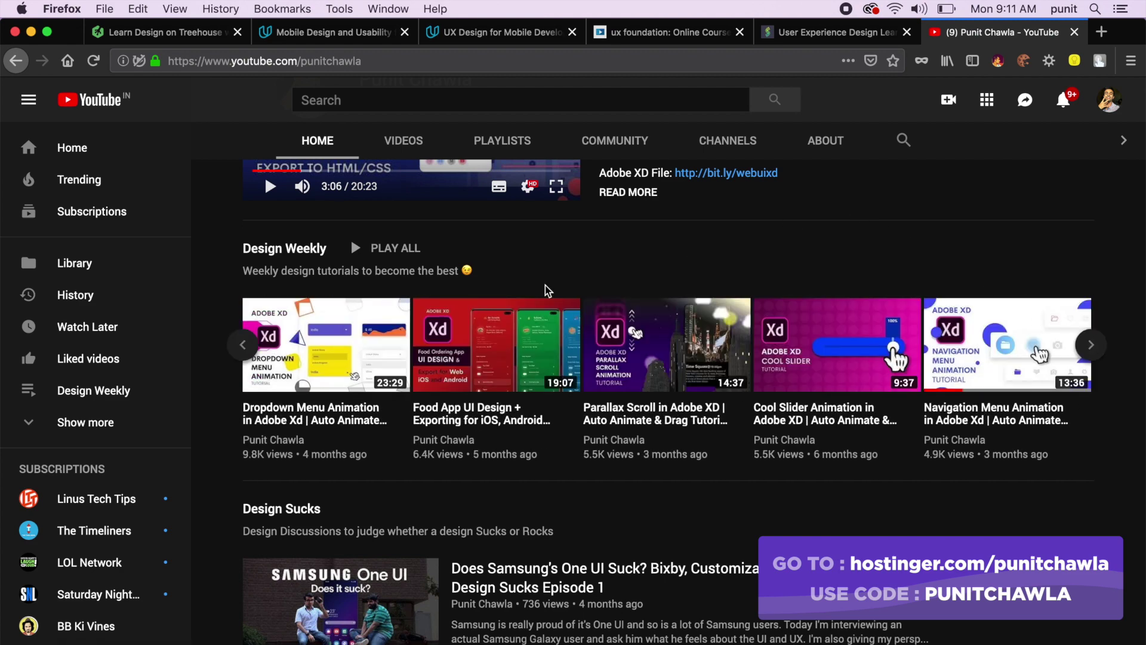
{"action": "scroll", "coordinate": [555, 334], "scroll_direction": "up", "scroll_amount": 3}
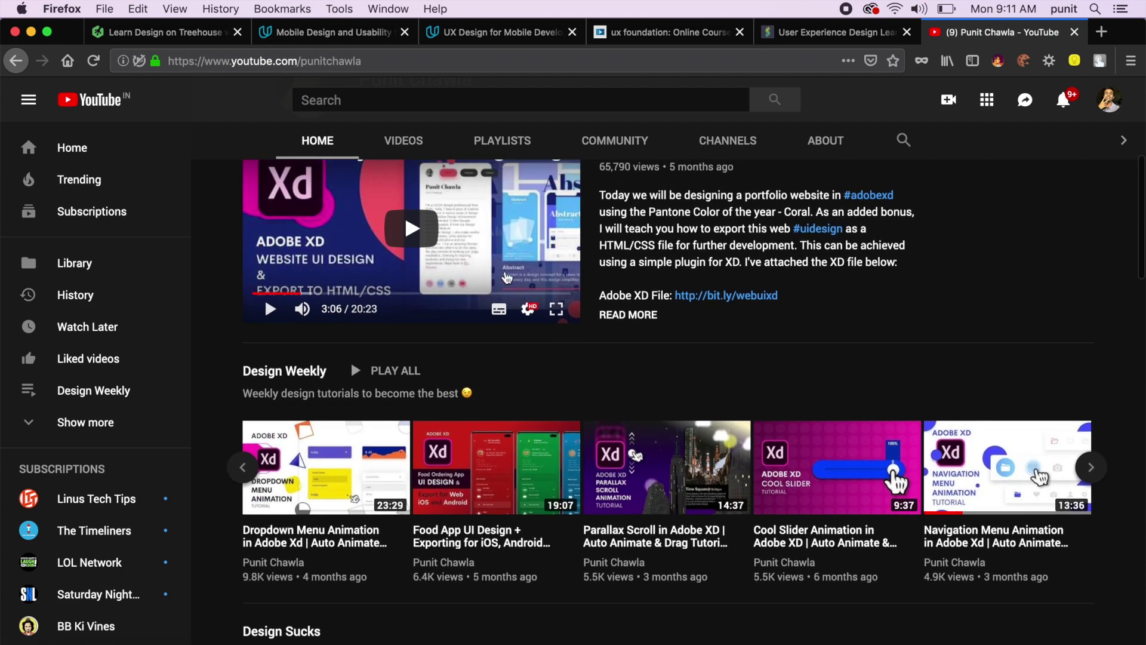
{"action": "scroll", "coordinate": [507, 278], "scroll_direction": "up", "scroll_amount": 2}
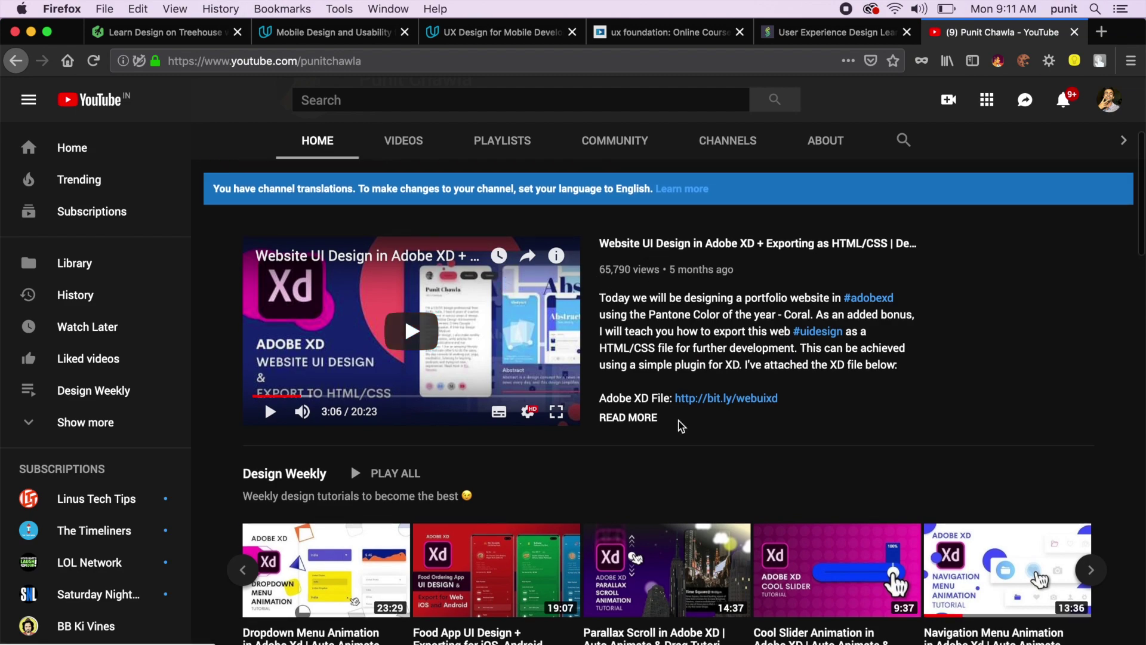